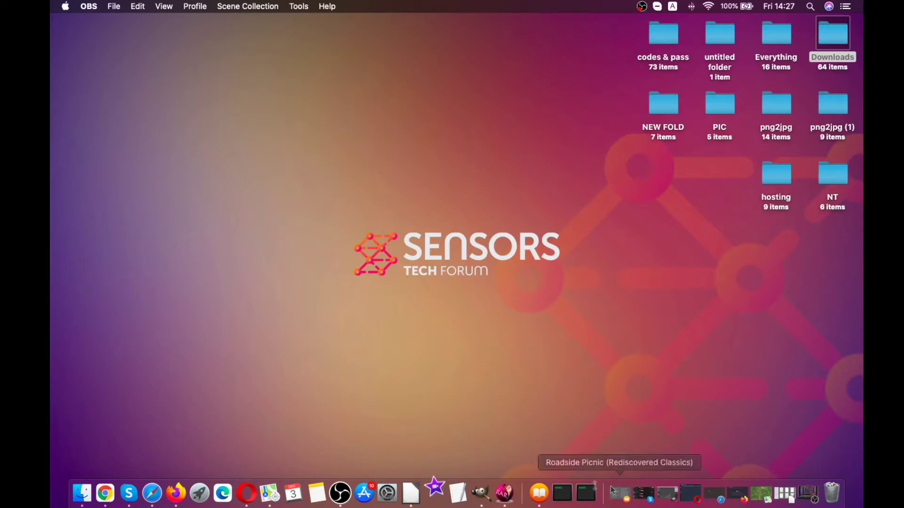
Quit Maps, Safari, Google Chrome and Opera from their Dock icons.
right_click(265, 495)
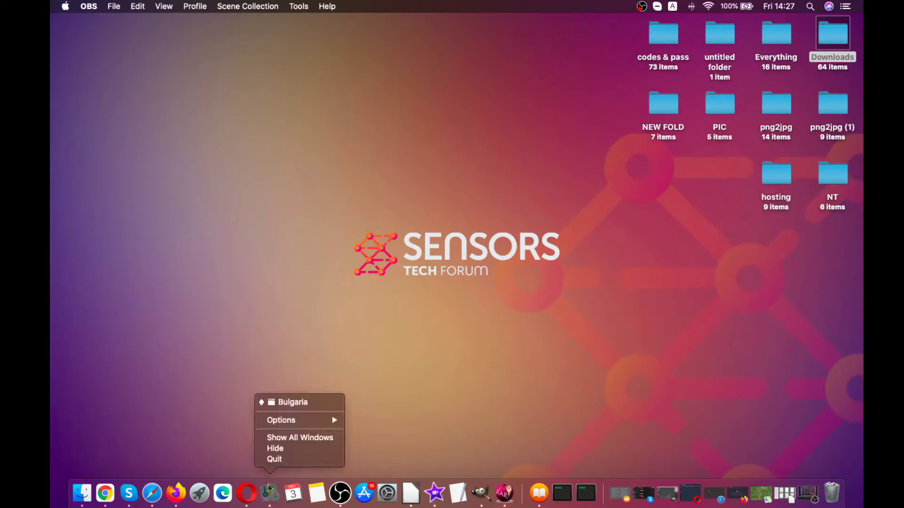
click(278, 460)
right_click(152, 493)
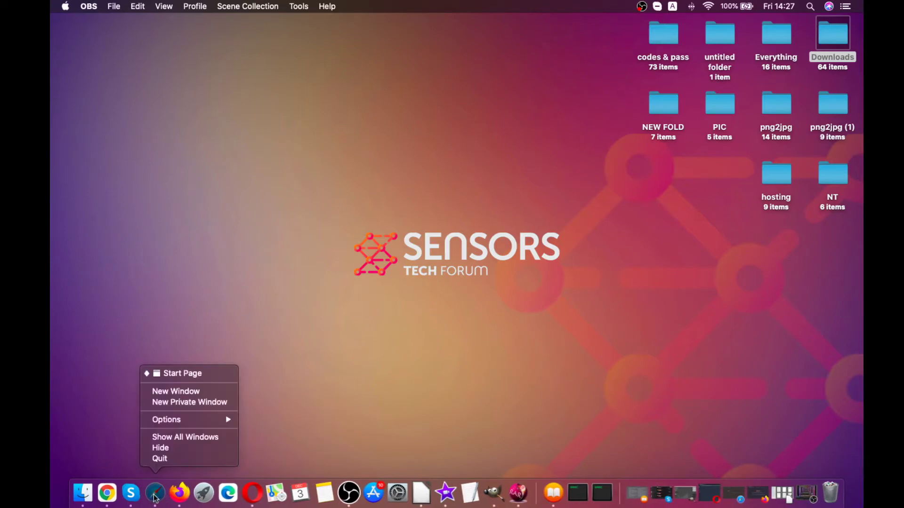
click(165, 460)
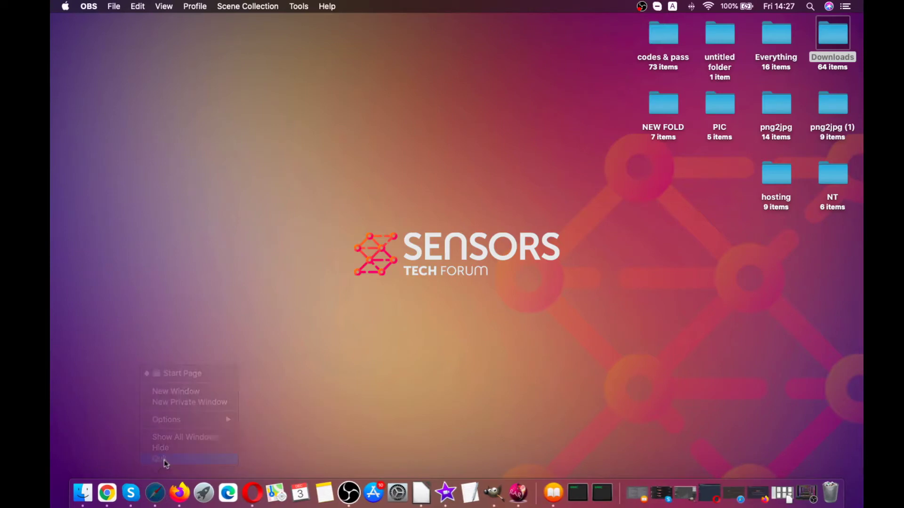
right_click(107, 493)
click(126, 460)
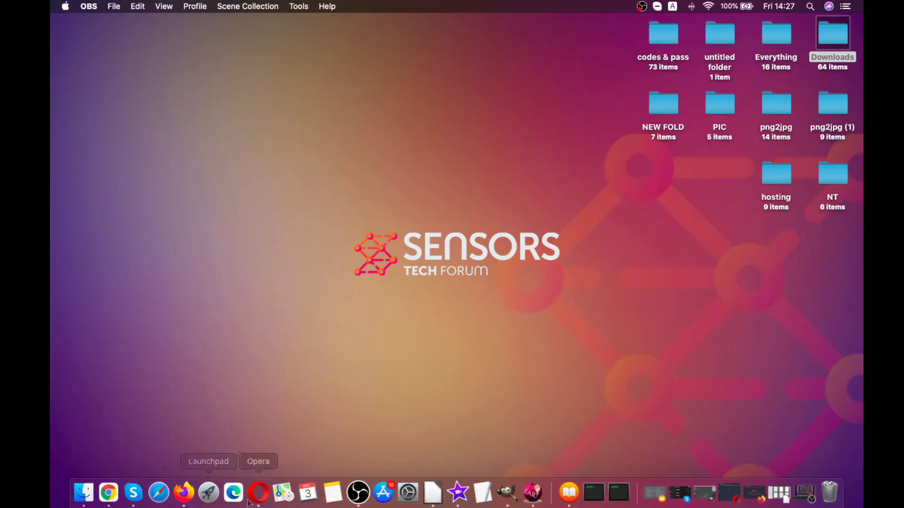
right_click(262, 501)
click(273, 458)
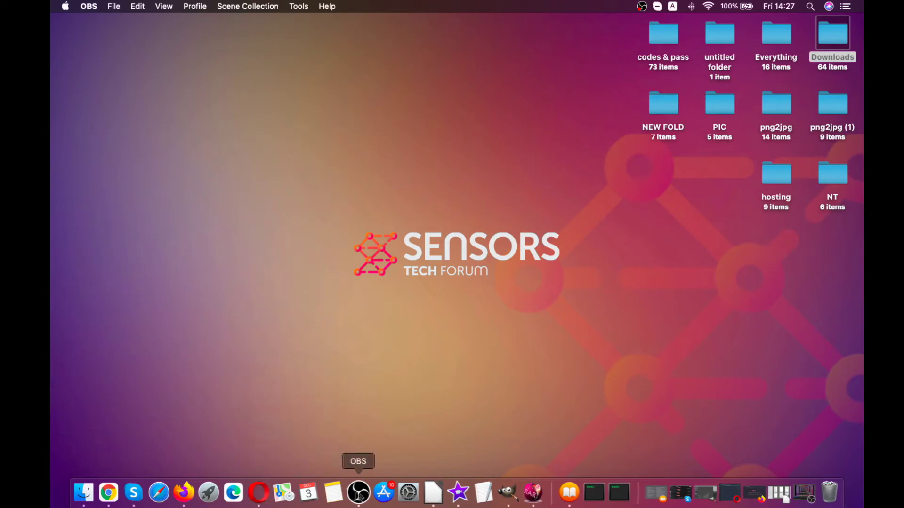
Quit LibreOffice, GIMP and RAR Extractor, and close the iMovie window.
right_click(448, 494)
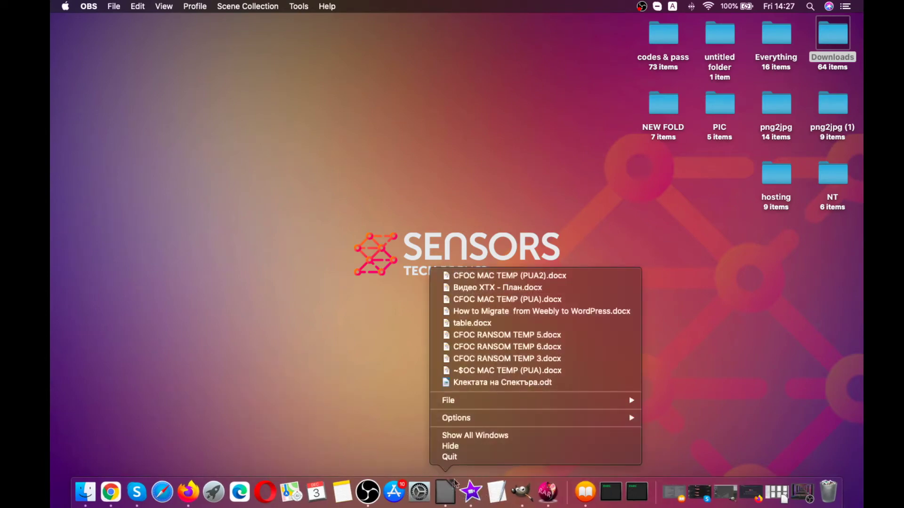
click(465, 456)
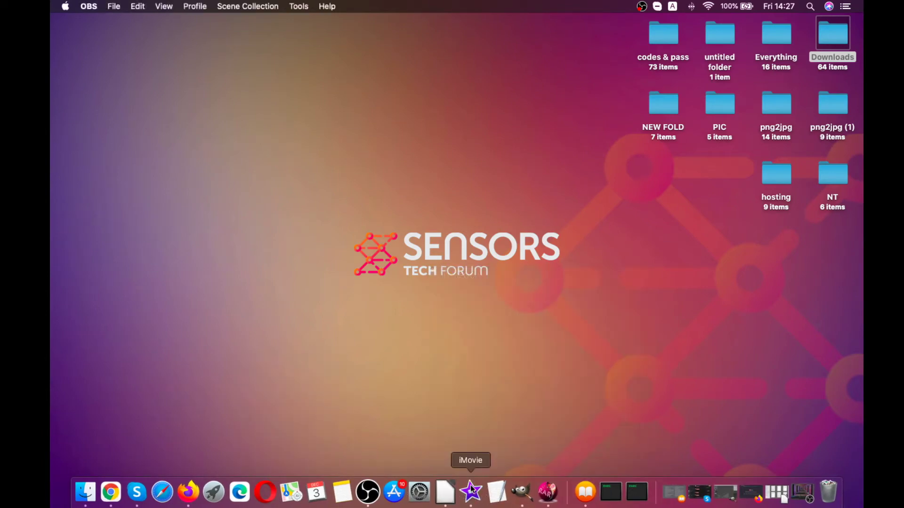
click(473, 492)
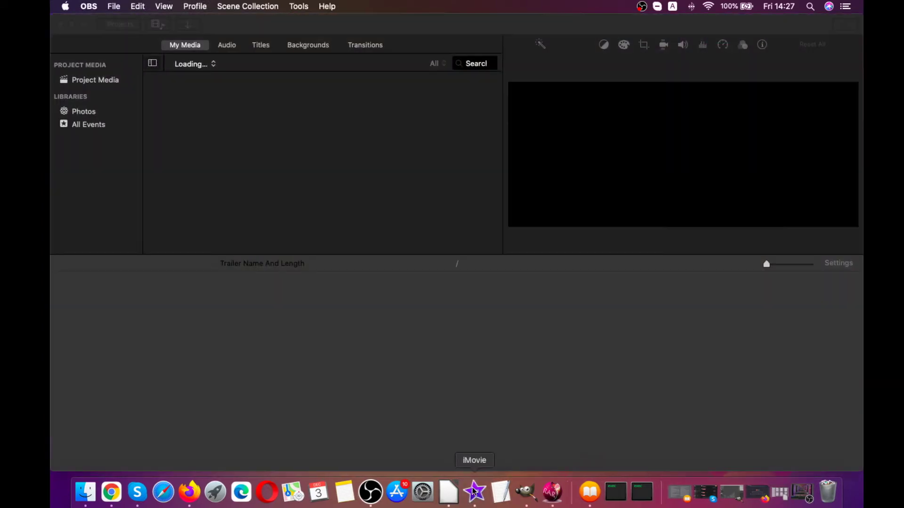
click(61, 25)
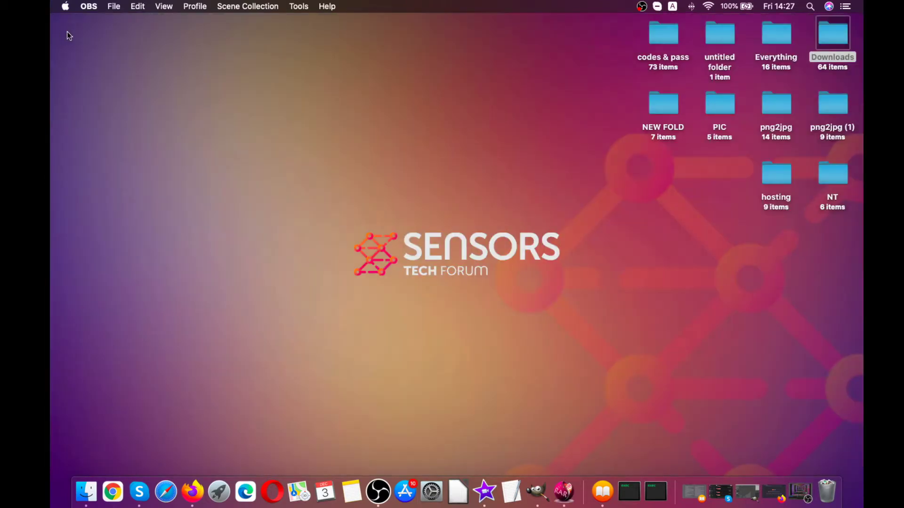
right_click(534, 493)
click(543, 457)
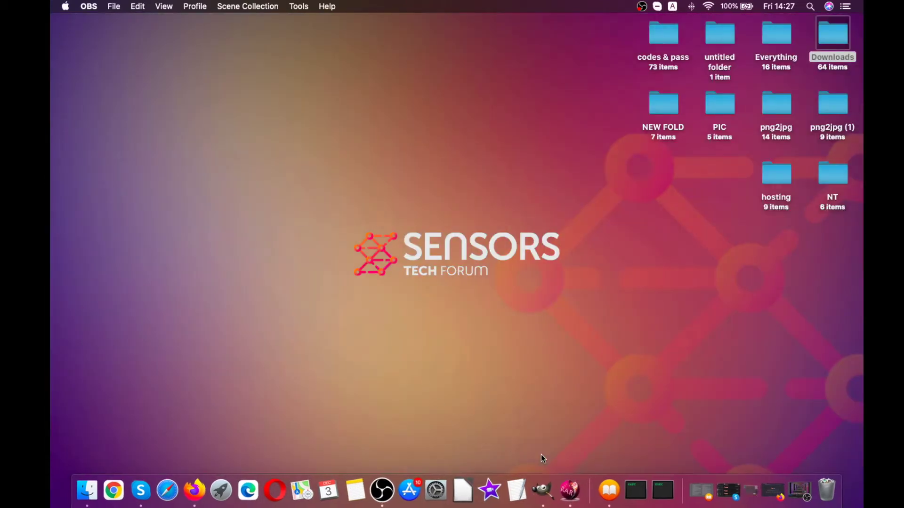
right_click(582, 494)
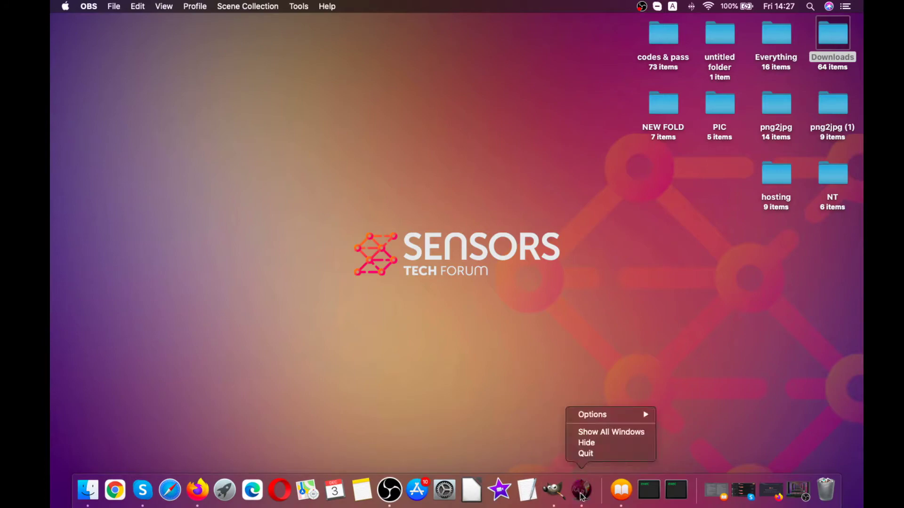
click(593, 454)
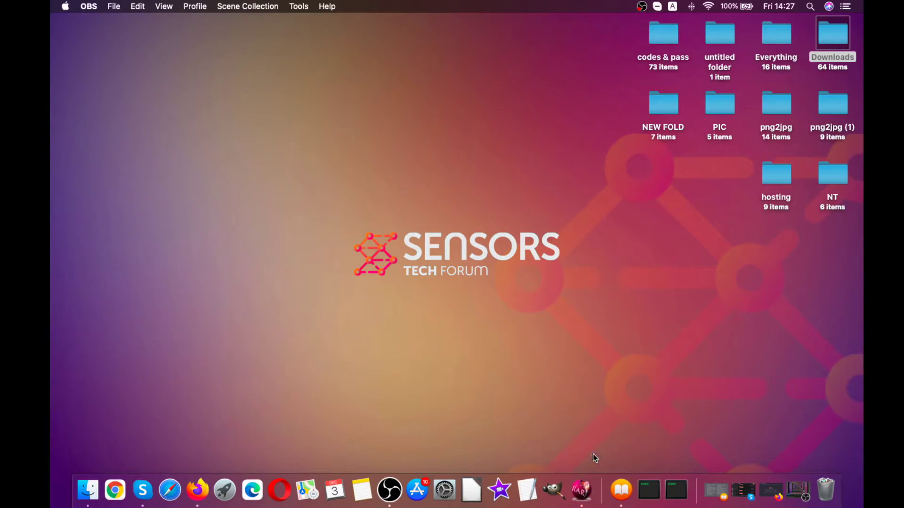
Restore the minimized Roadside Picnic book, Skype and Firefox windows and close all three.
click(724, 498)
click(738, 496)
click(765, 494)
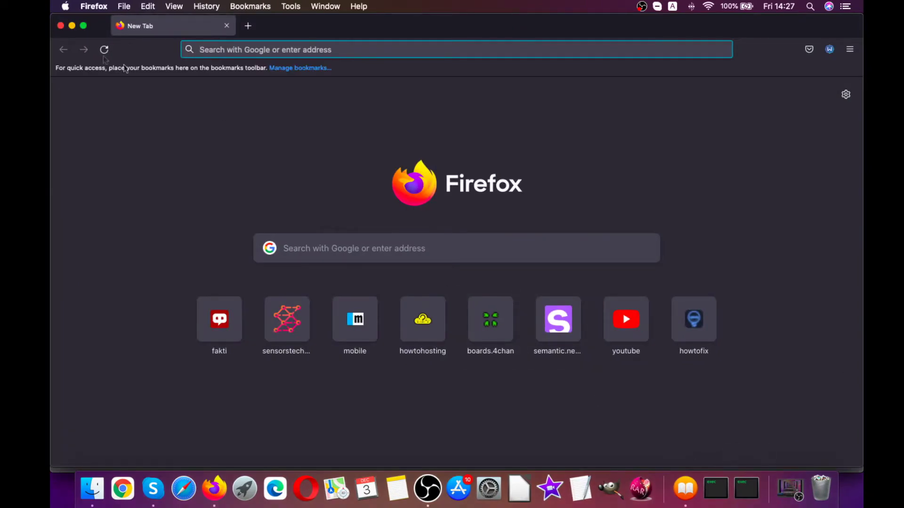
click(60, 26)
click(121, 59)
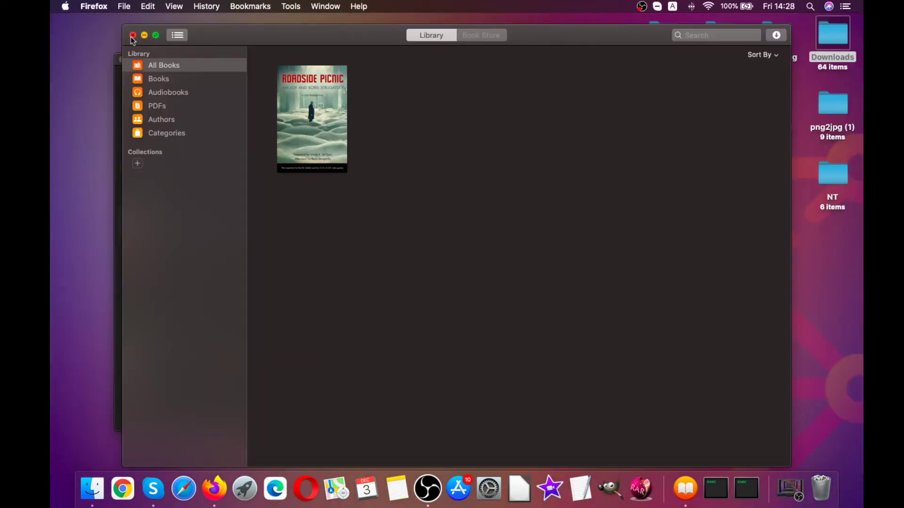
click(133, 35)
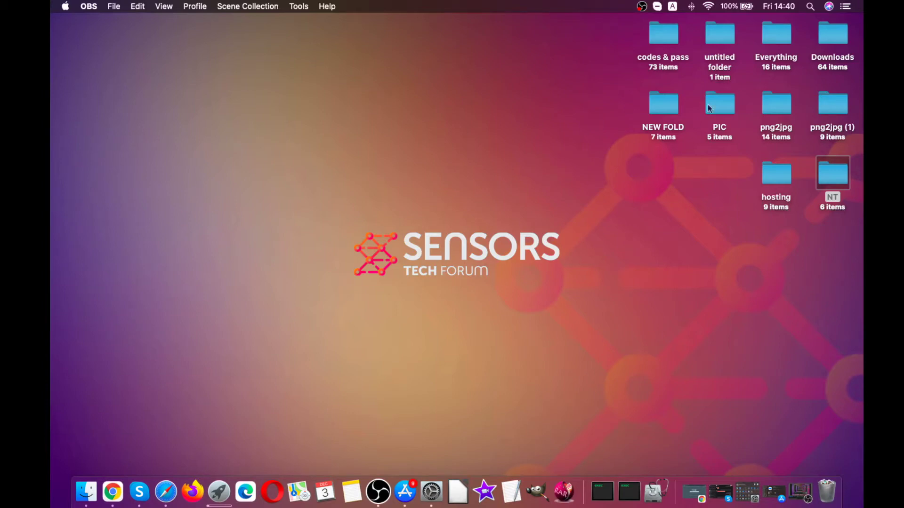
Launch Activity Monitor via a Spotlight search for 'activity monitor' and scroll its CPU process list.
click(810, 6)
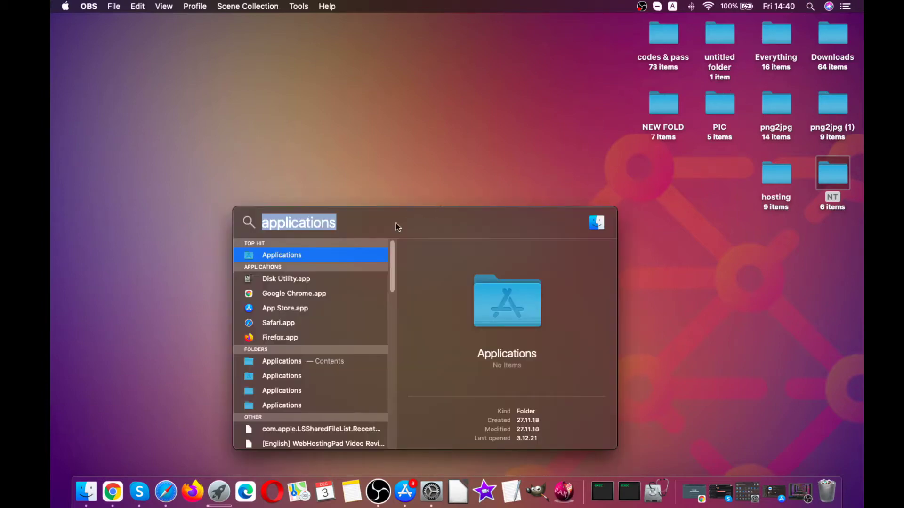
drag(344, 221, 230, 207)
text(activity monti)
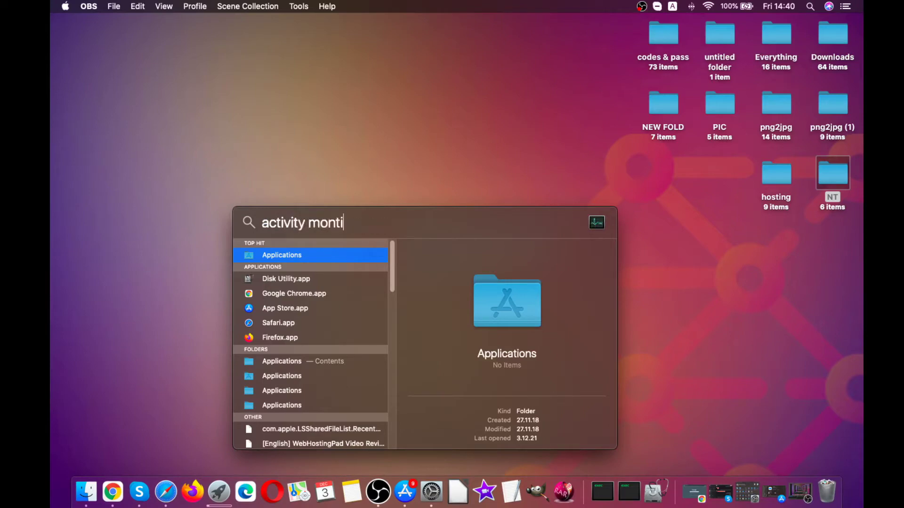
text(or)
key(BackSpace)
key(BackSpace)
text(it)
click(267, 257)
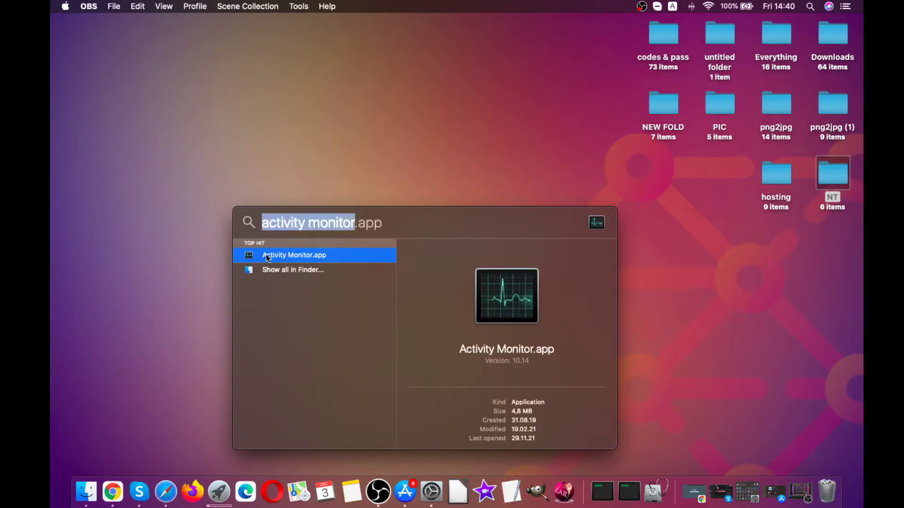
double_click(267, 255)
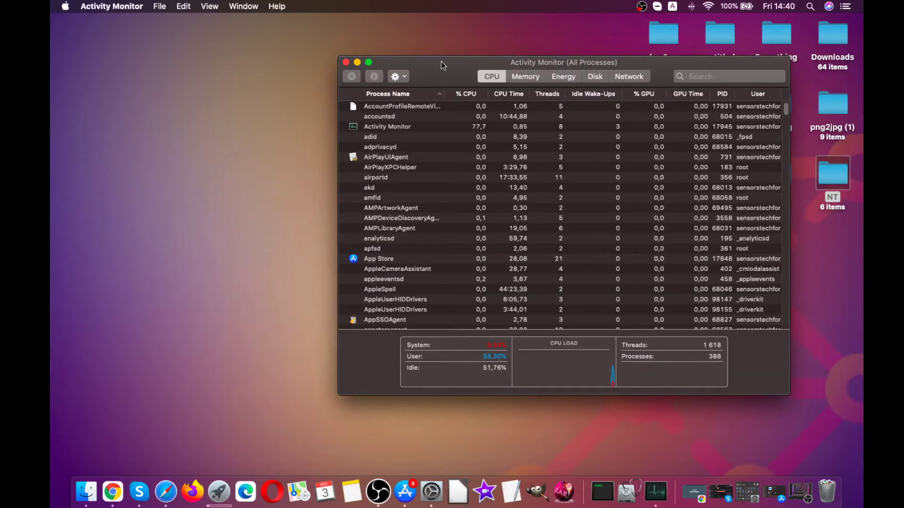
drag(443, 63, 343, 54)
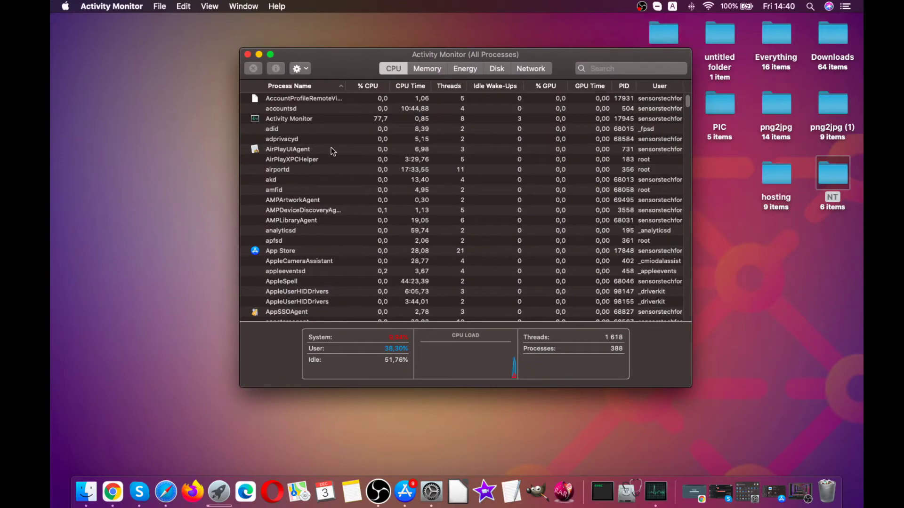
scroll(331, 148, down, 8)
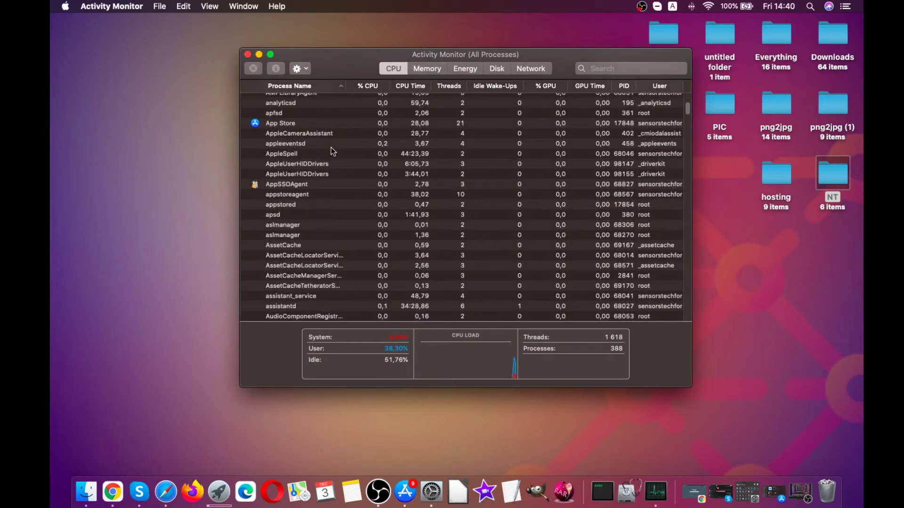
scroll(331, 149, down, 20)
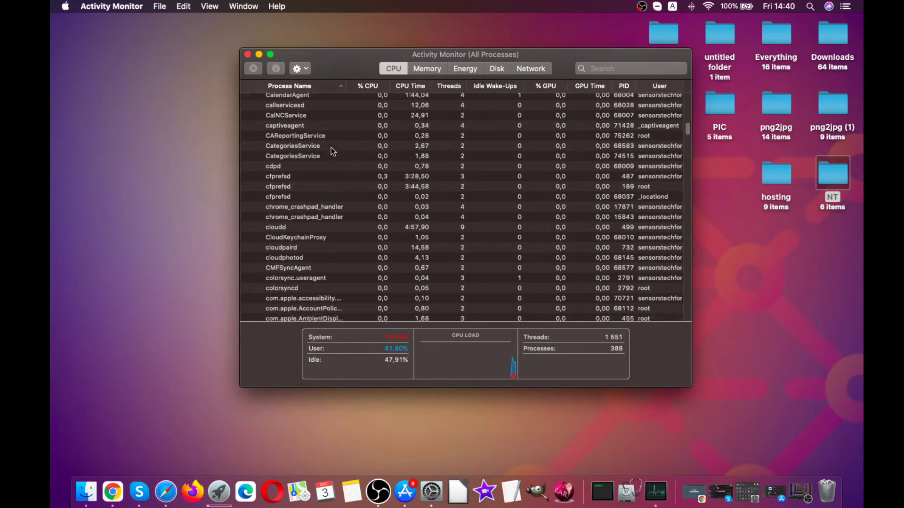
scroll(331, 150, down, 3)
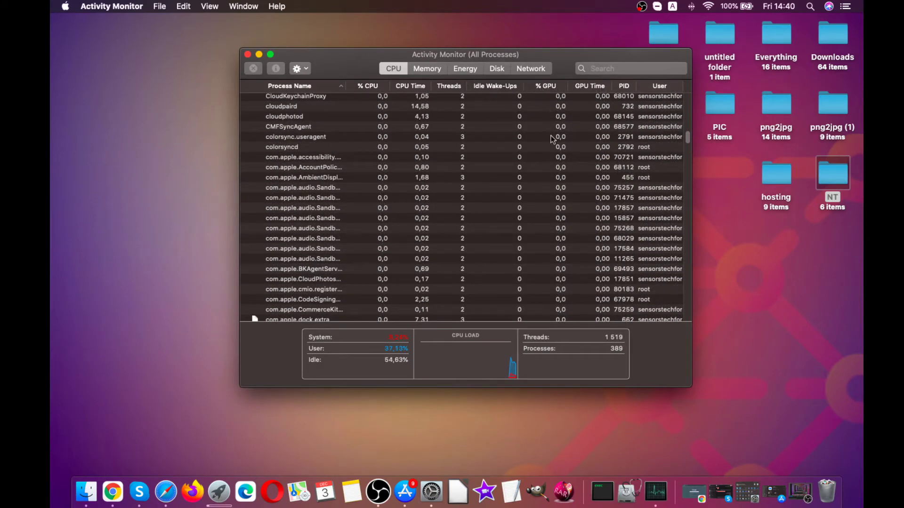
scroll(552, 139, up, 20)
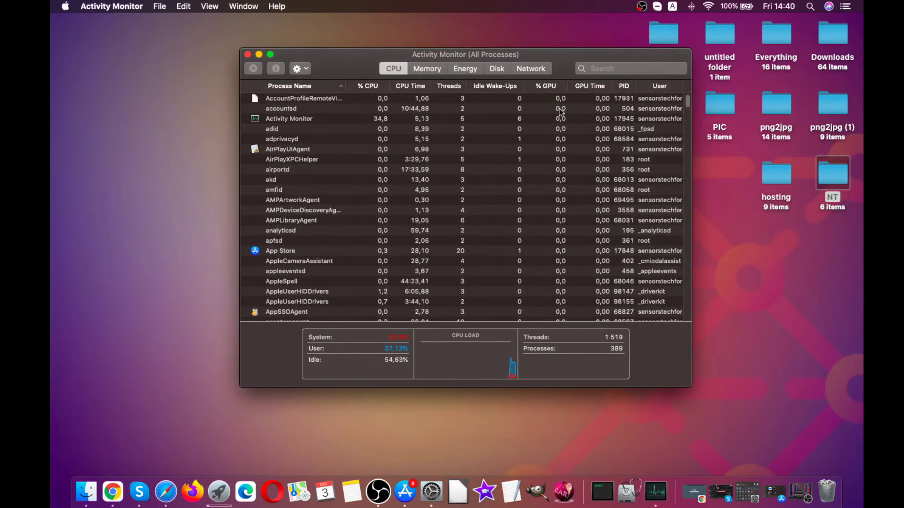
Sort processes by % CPU descending, Force Quit Google Chrome, and close Activity Monitor.
click(376, 89)
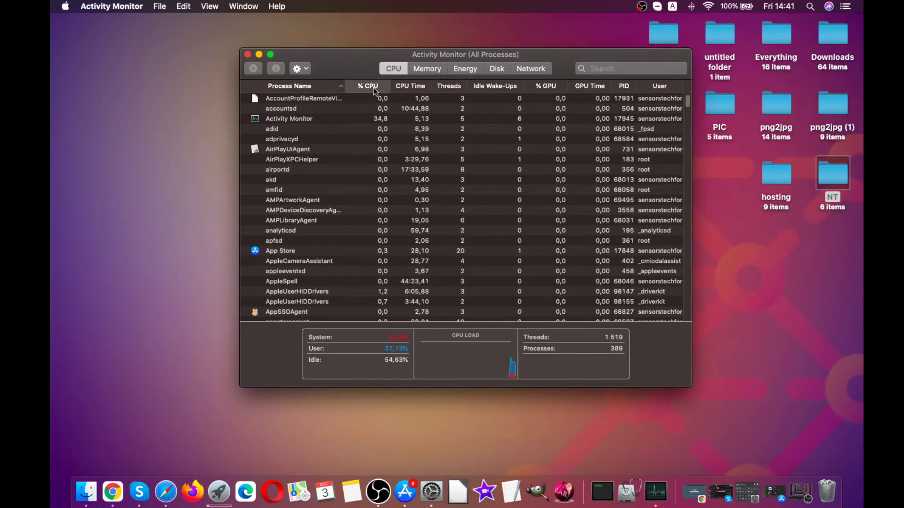
click(375, 89)
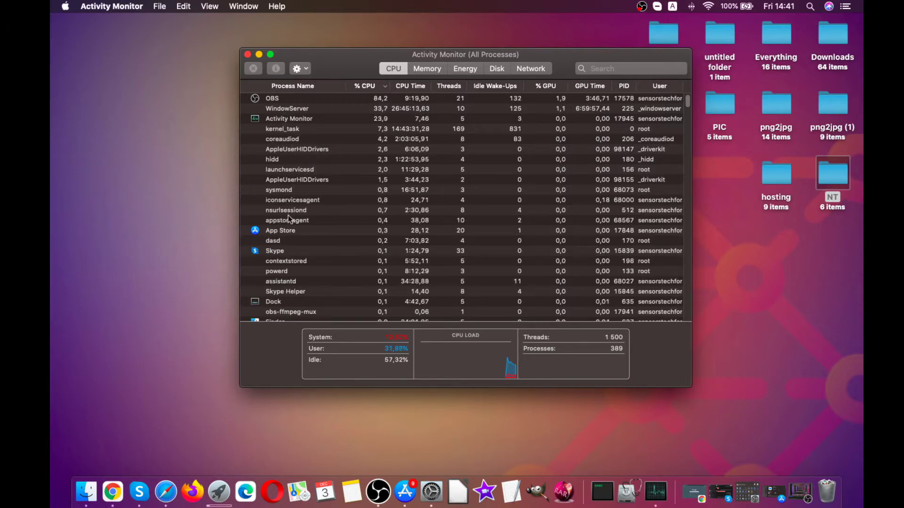
scroll(289, 219, down, 10)
click(321, 235)
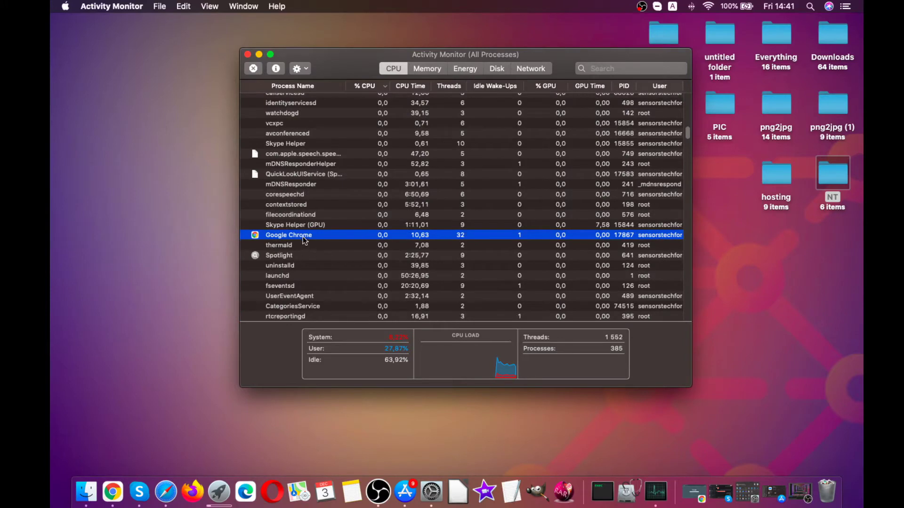
click(253, 70)
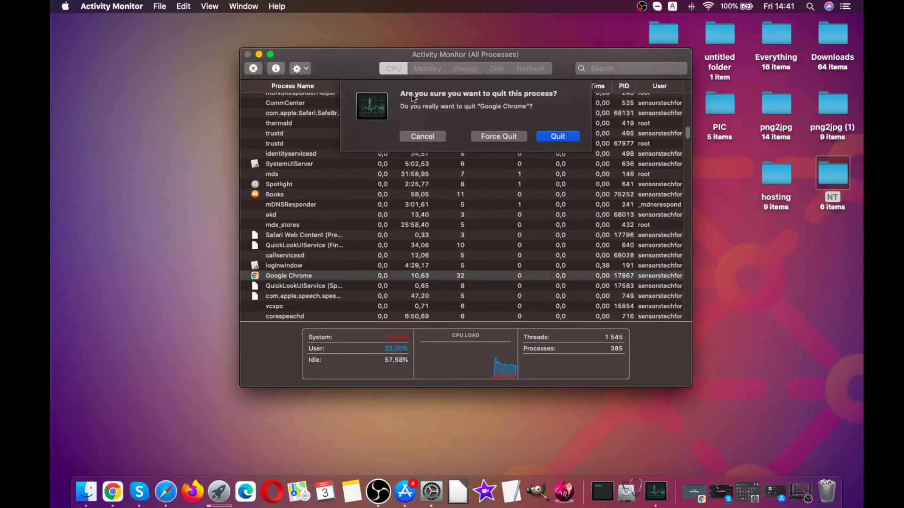
click(521, 136)
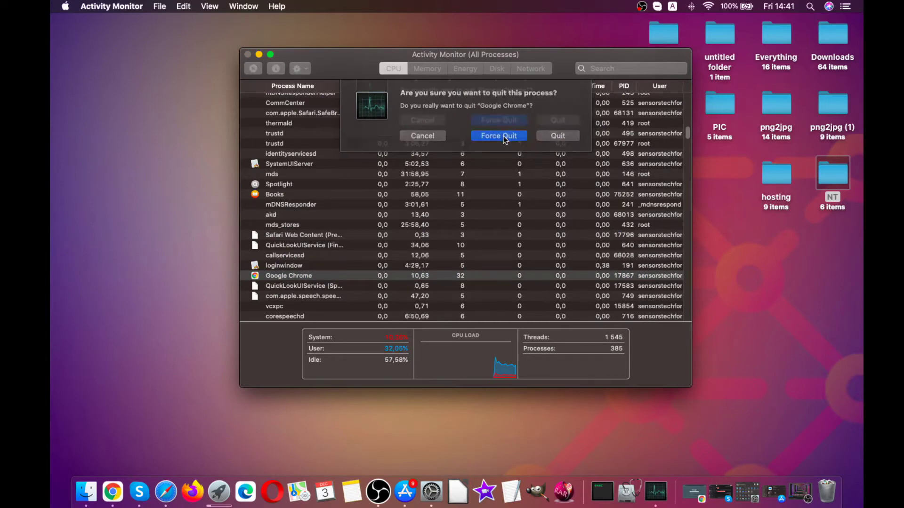
click(246, 55)
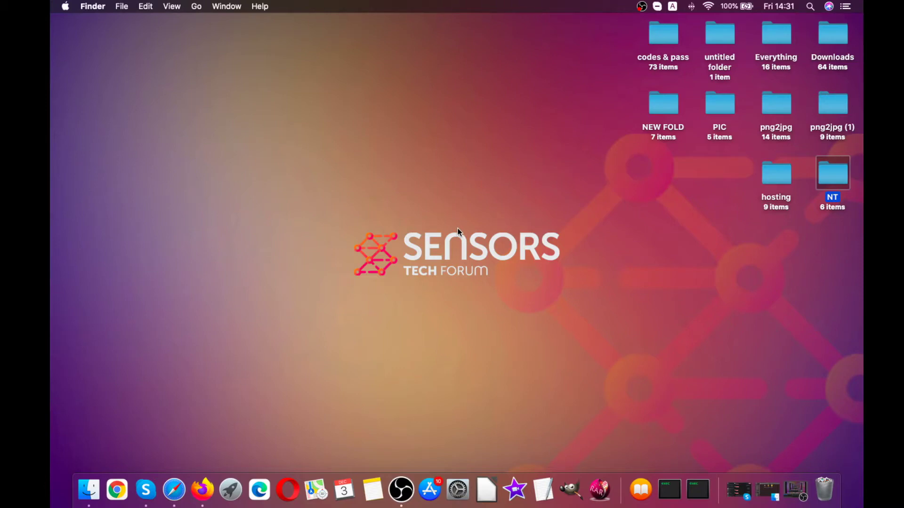
Open the Applications folder and drag Opera.app onto the Trash.
click(198, 7)
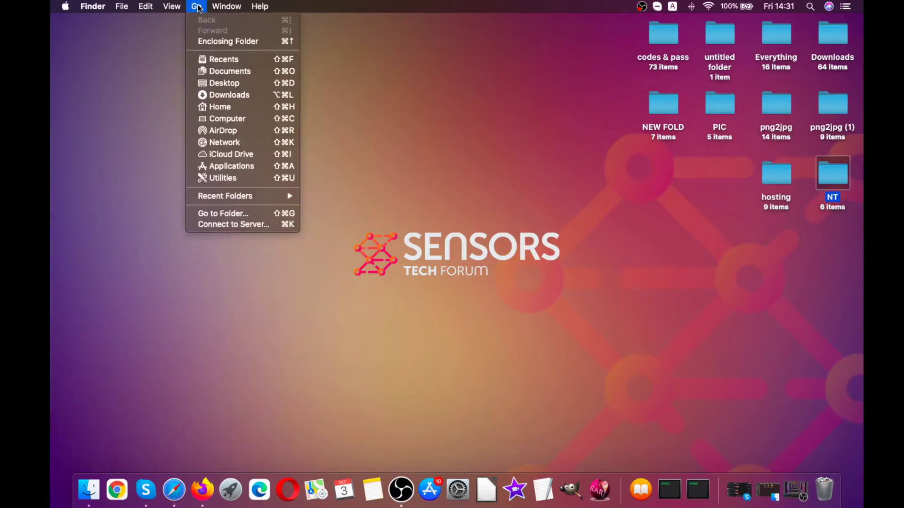
click(242, 166)
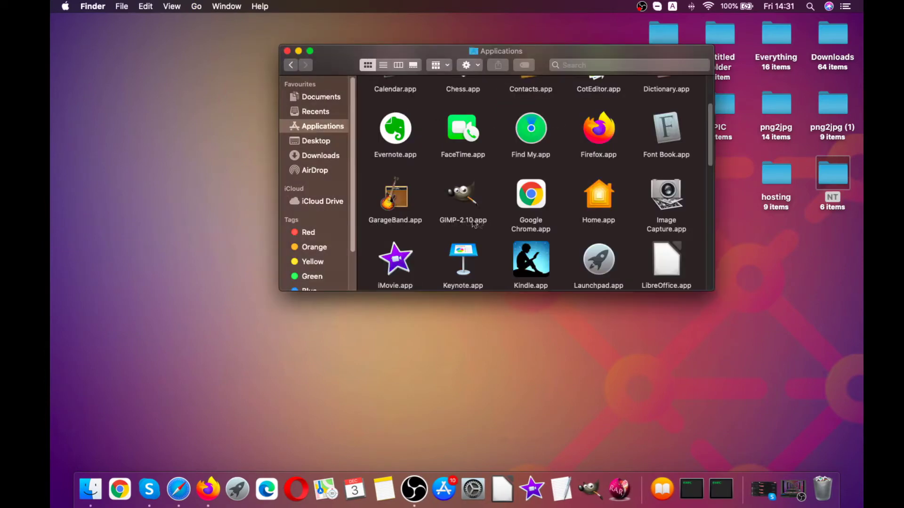
scroll(553, 172, down, 3)
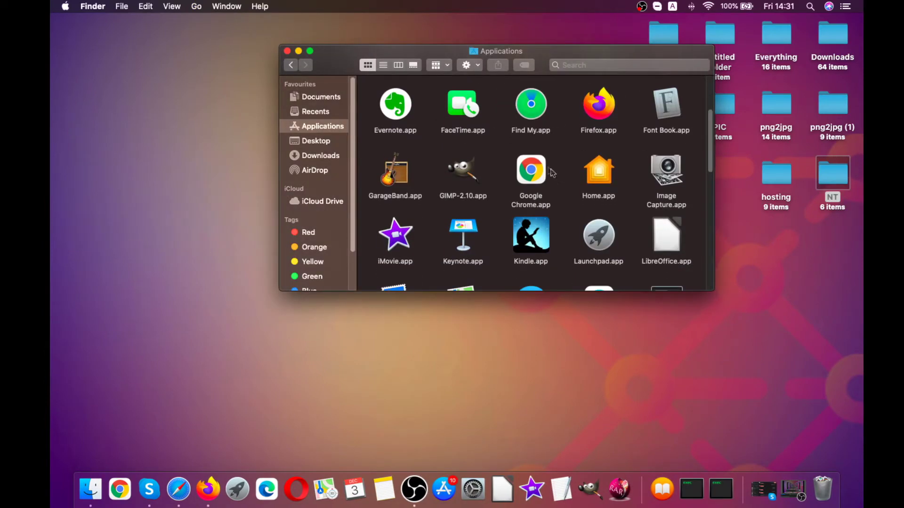
scroll(547, 168, down, 5)
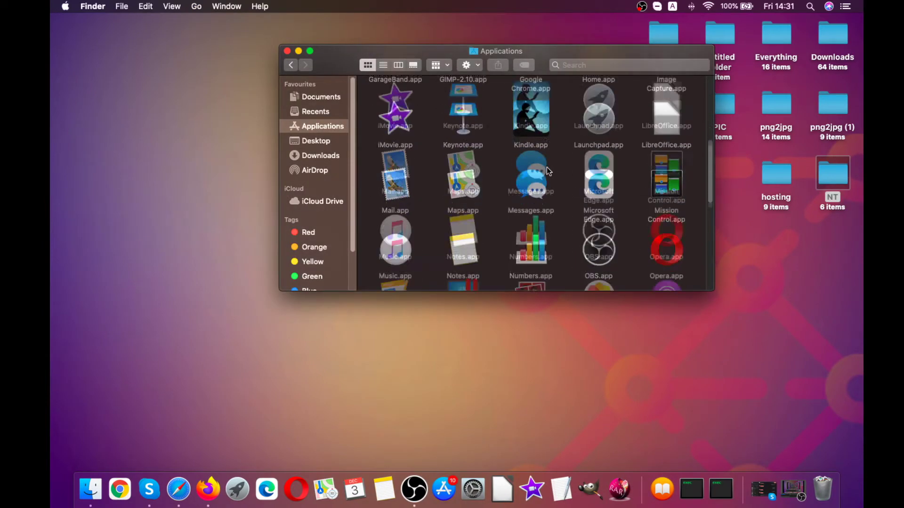
scroll(548, 168, down, 5)
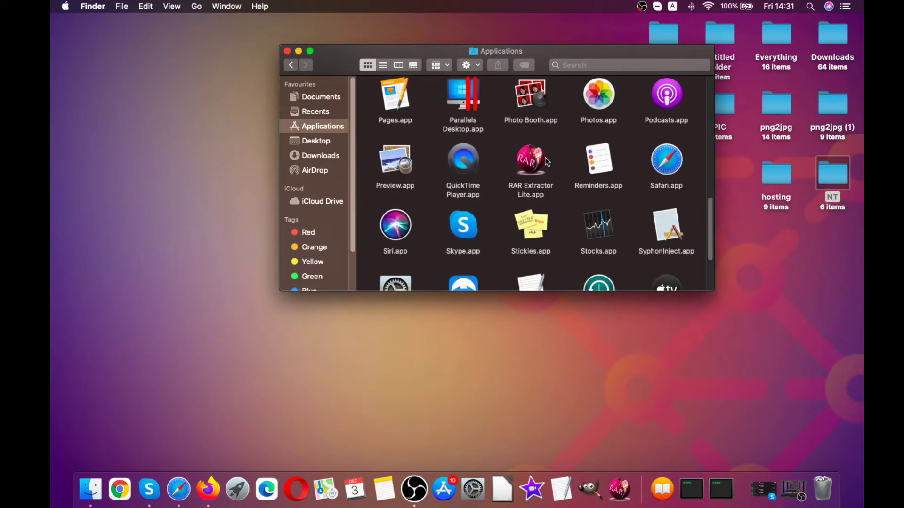
scroll(547, 161, down, 4)
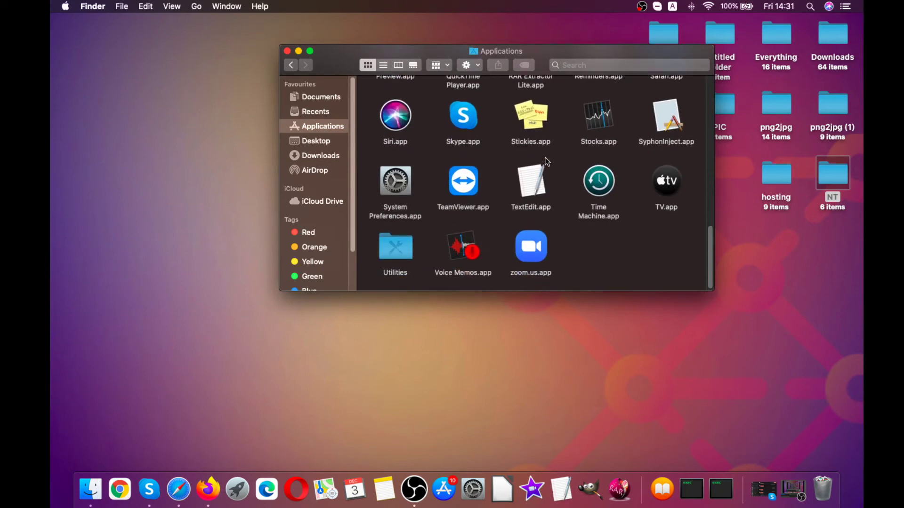
scroll(395, 184, up, 5)
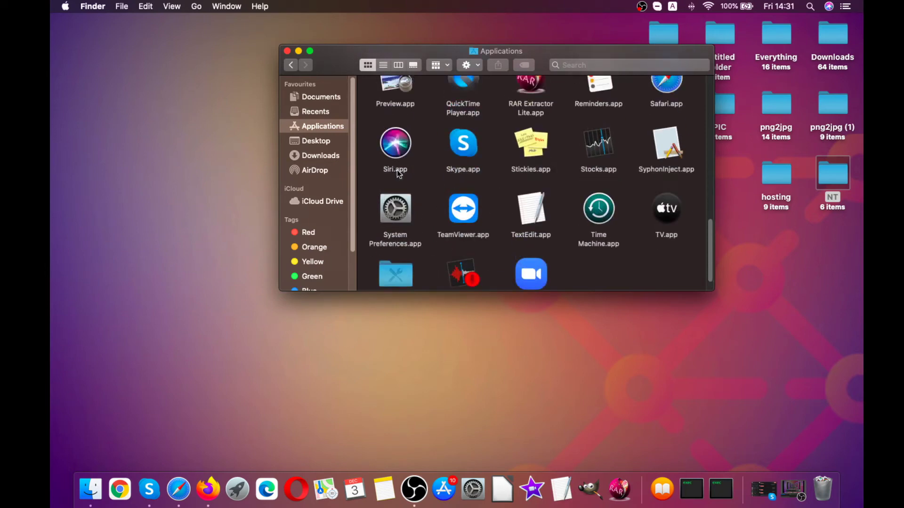
scroll(599, 182, up, 3)
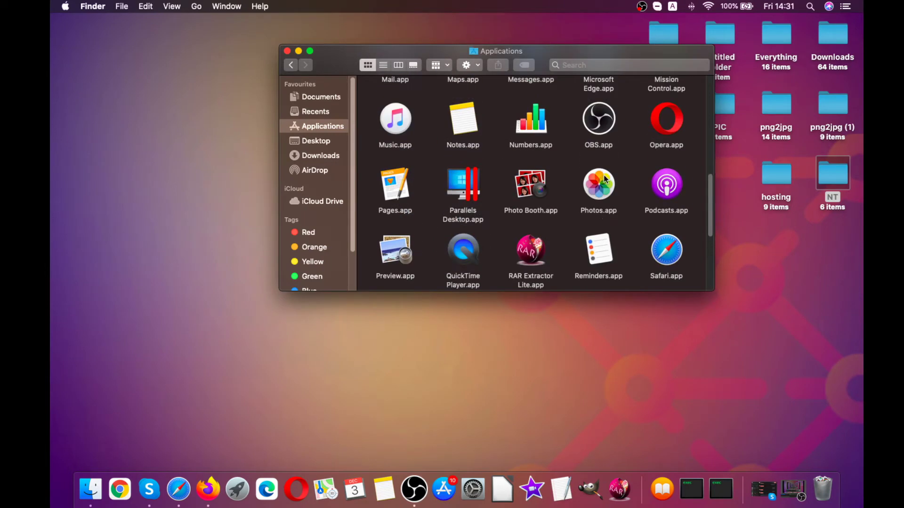
drag(655, 128, 817, 497)
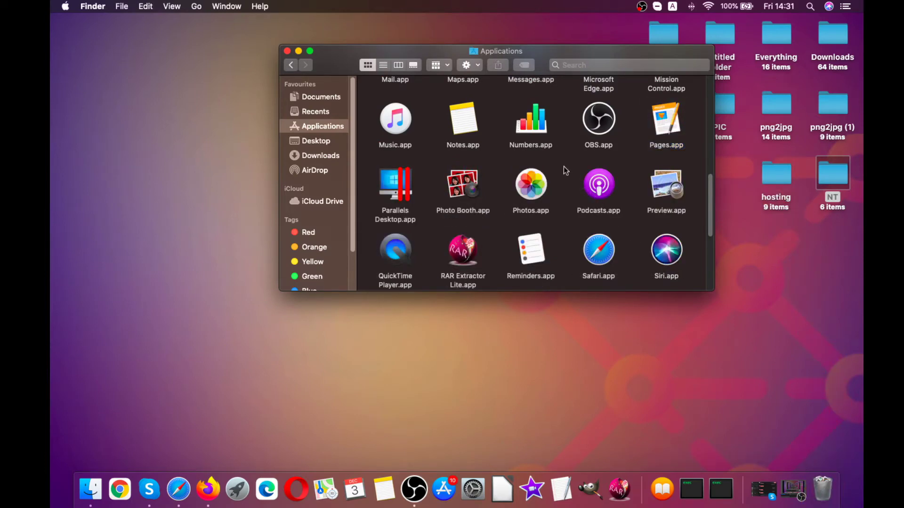
Close the Applications window and bring up Spotlight search.
scroll(564, 165, up, 5)
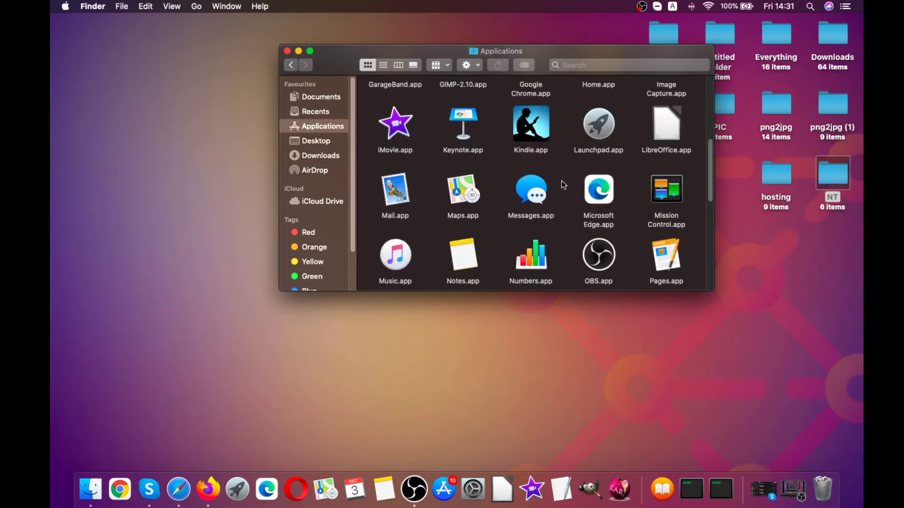
scroll(563, 181, up, 3)
scroll(561, 186, up, 4)
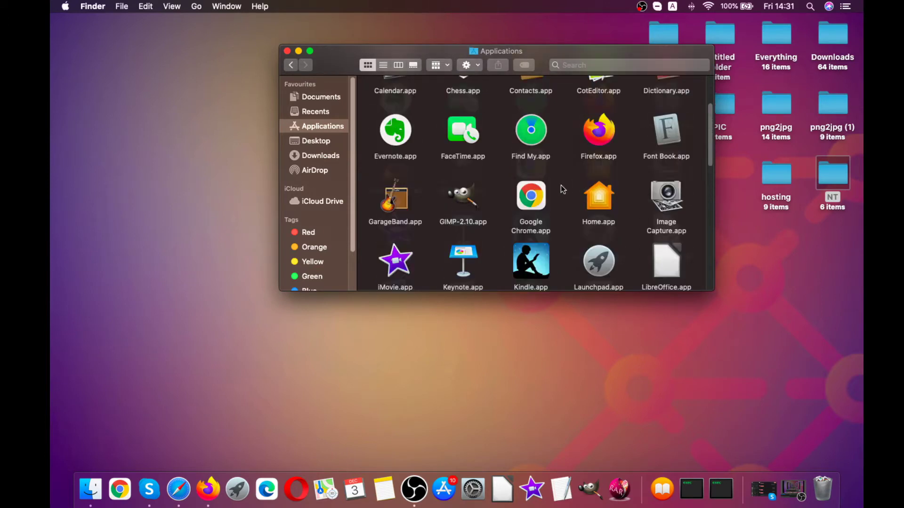
scroll(560, 191, up, 2)
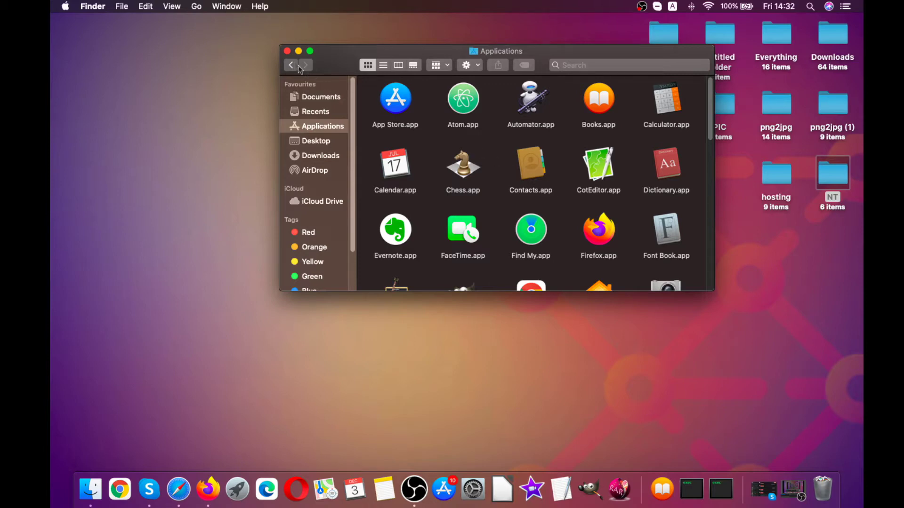
click(287, 51)
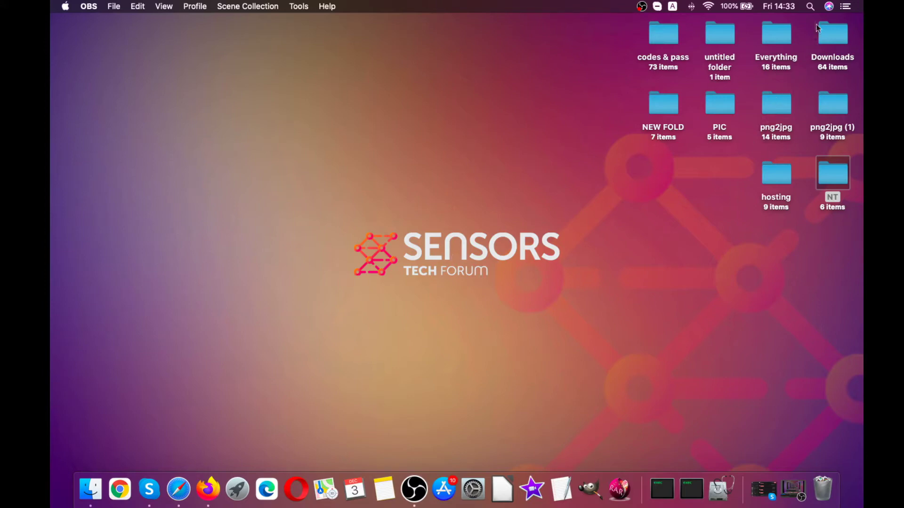
click(810, 7)
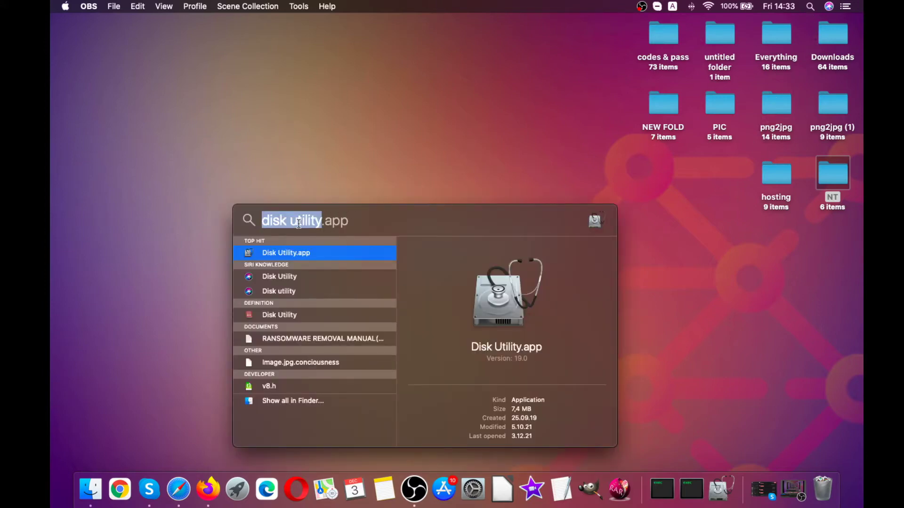
Launch Disk Utility, check both Macintosh HD volumes, and request First Aid on Macintosh HD.
click(269, 255)
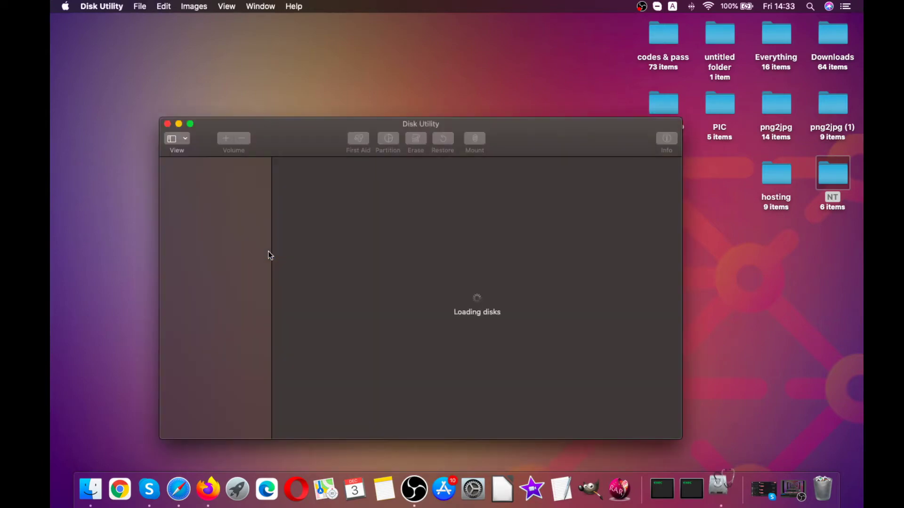
drag(294, 127, 363, 92)
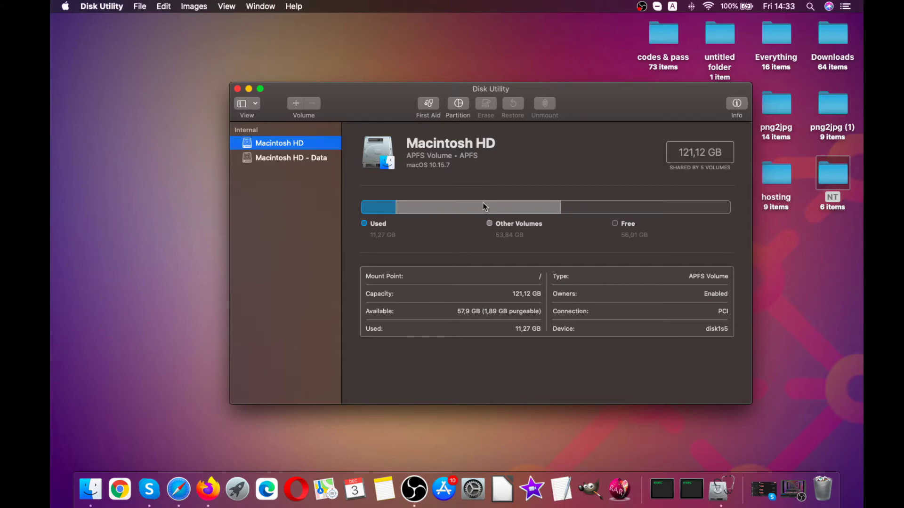
click(307, 164)
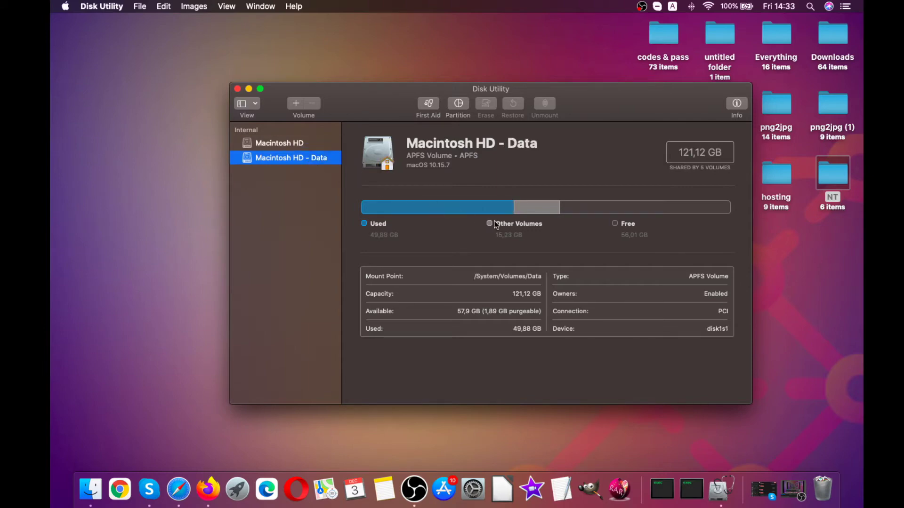
click(279, 145)
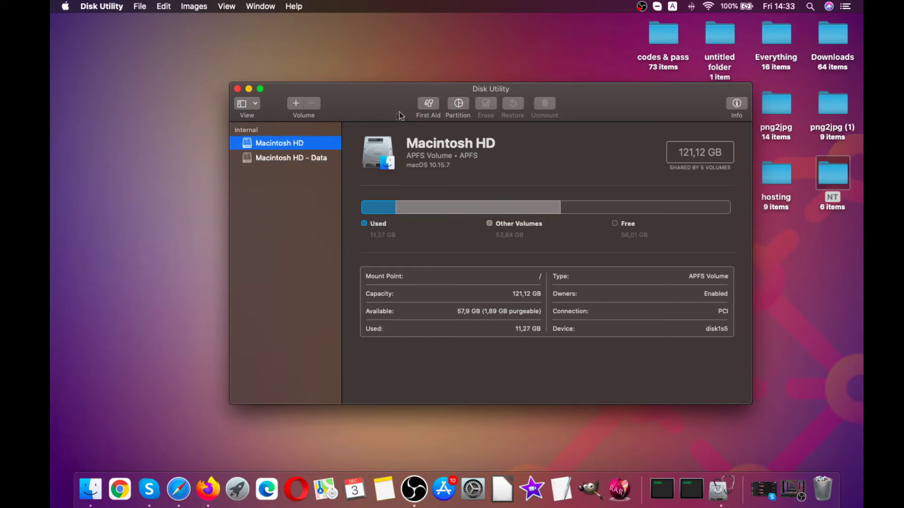
click(422, 106)
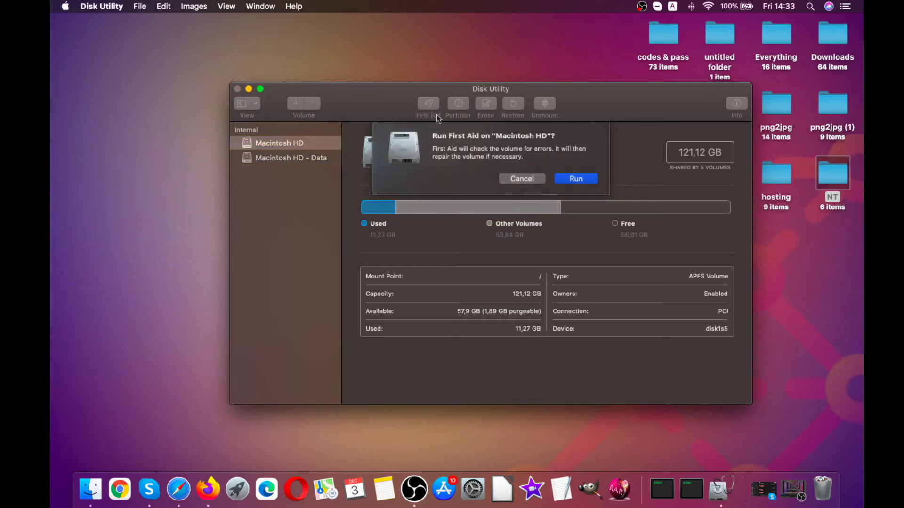
Run First Aid, cancel at the startup-volume warning, and close Disk Utility.
click(571, 180)
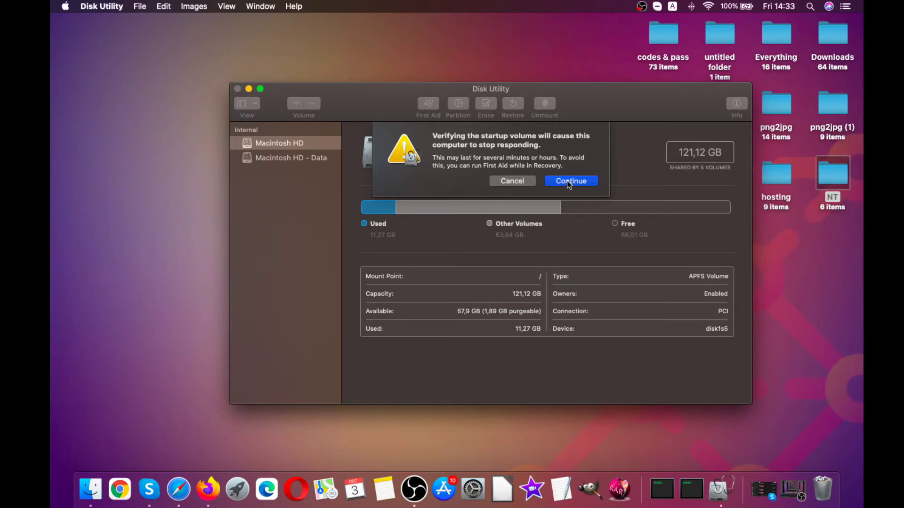
click(512, 181)
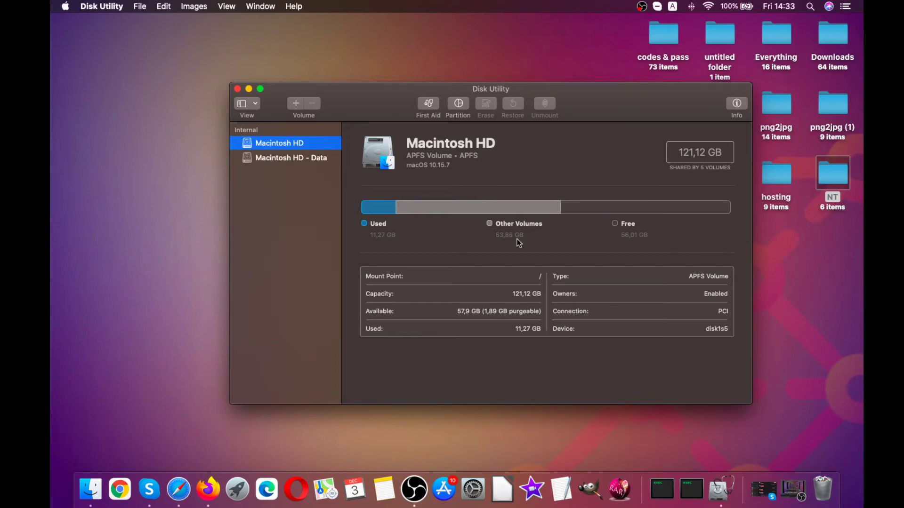
click(237, 89)
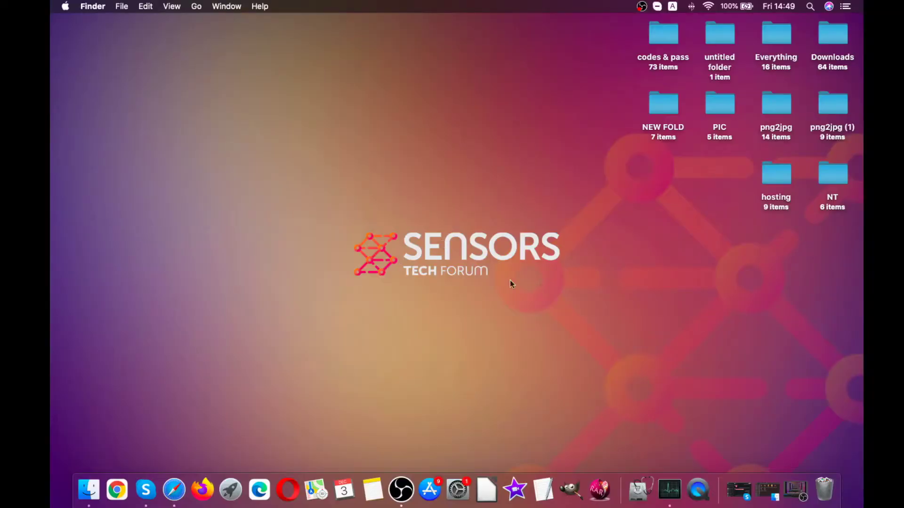
Launch System Preferences from Spotlight and open Security & Privacy's Full Disk Access list.
click(810, 6)
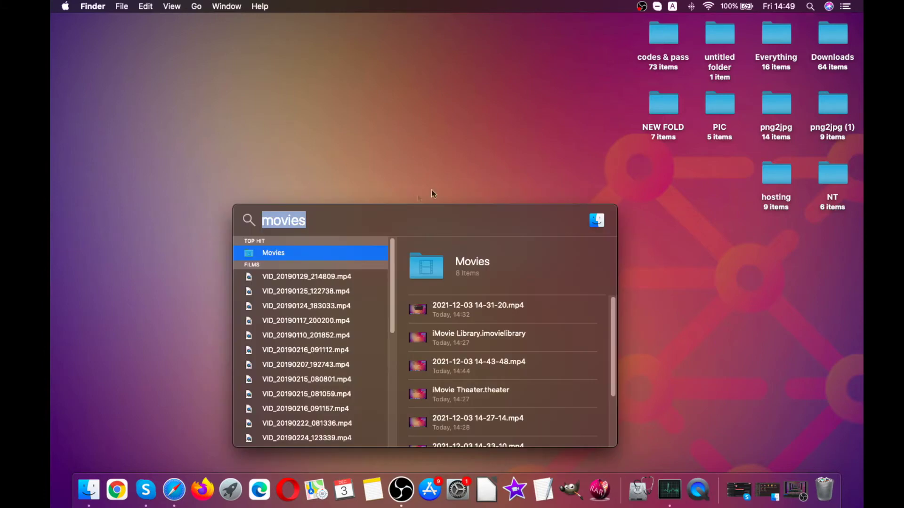
text(system pref)
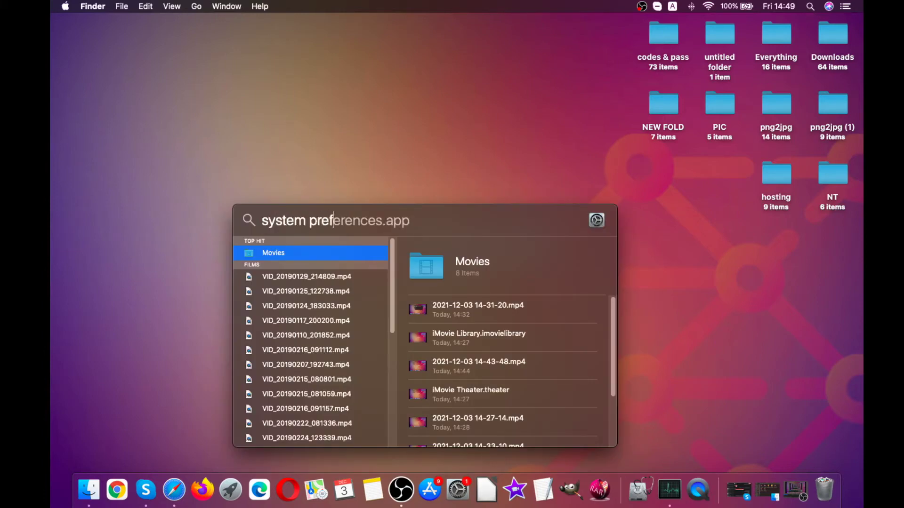
text(erences)
key(Return)
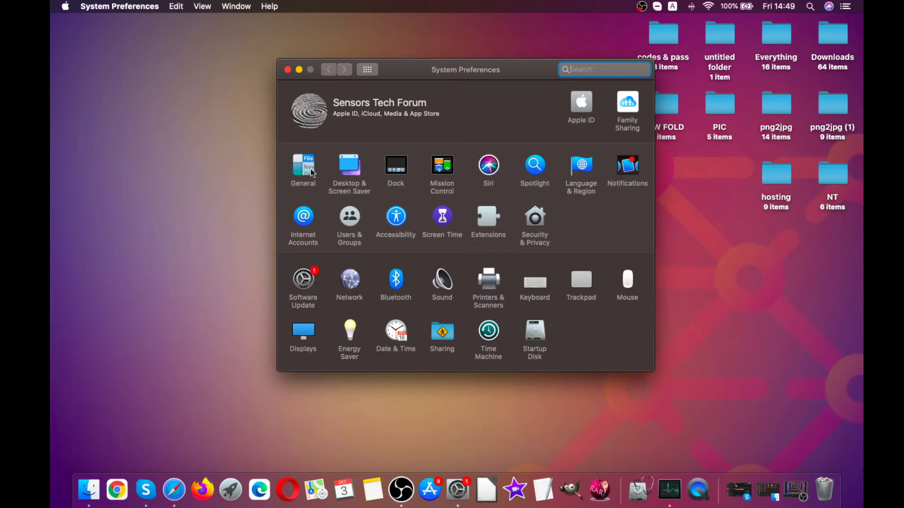
click(537, 219)
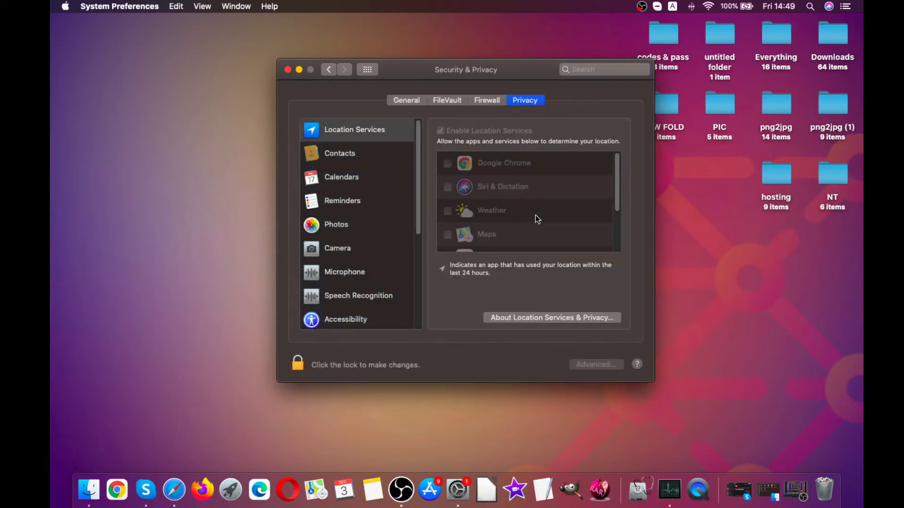
scroll(419, 140, down, 1)
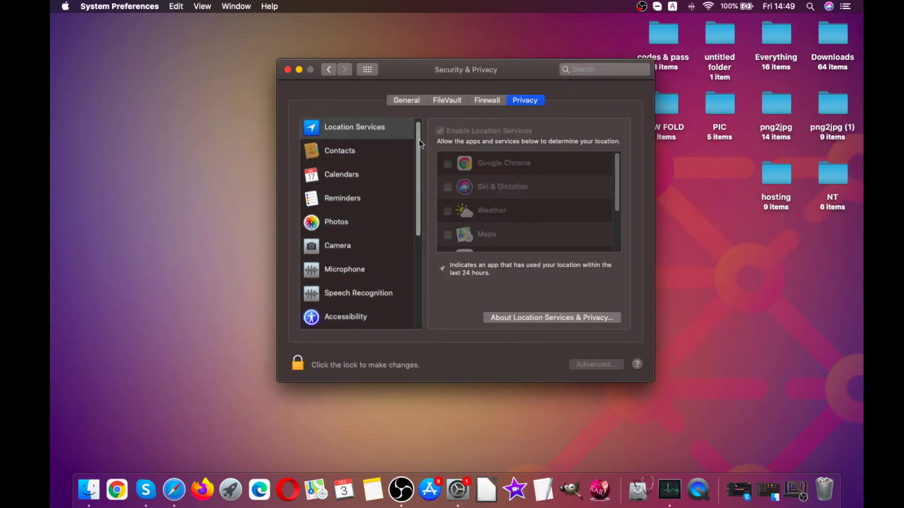
drag(419, 140, 425, 243)
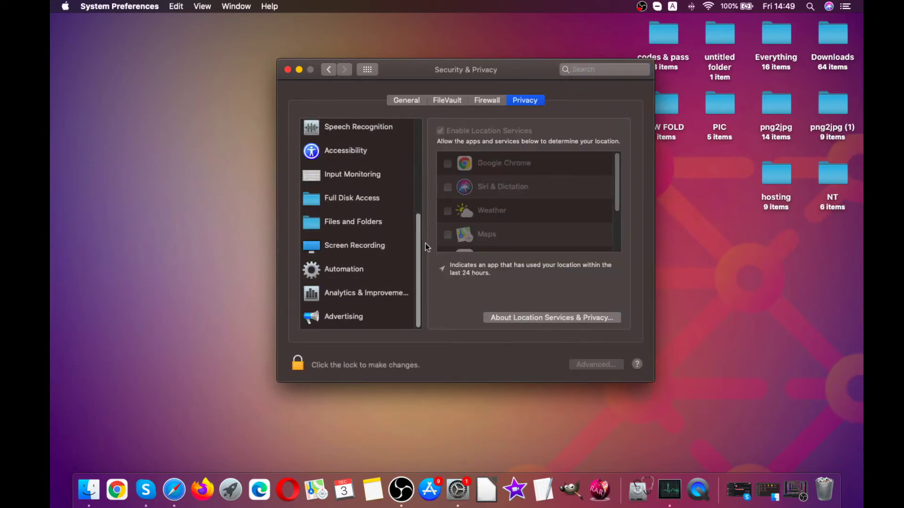
click(361, 198)
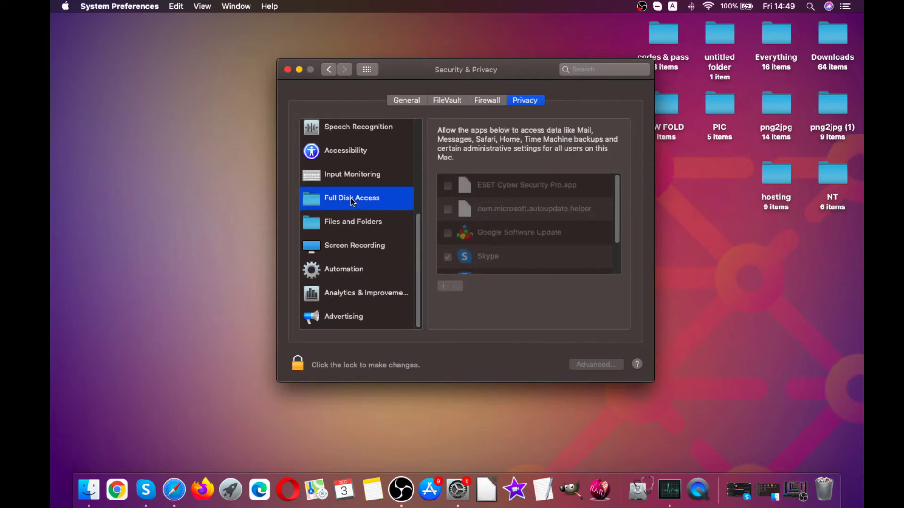
Inspect the ESET Cyber Security Pro and com.microsoft.autoupdate.helper entries, then go back to Show All.
click(451, 187)
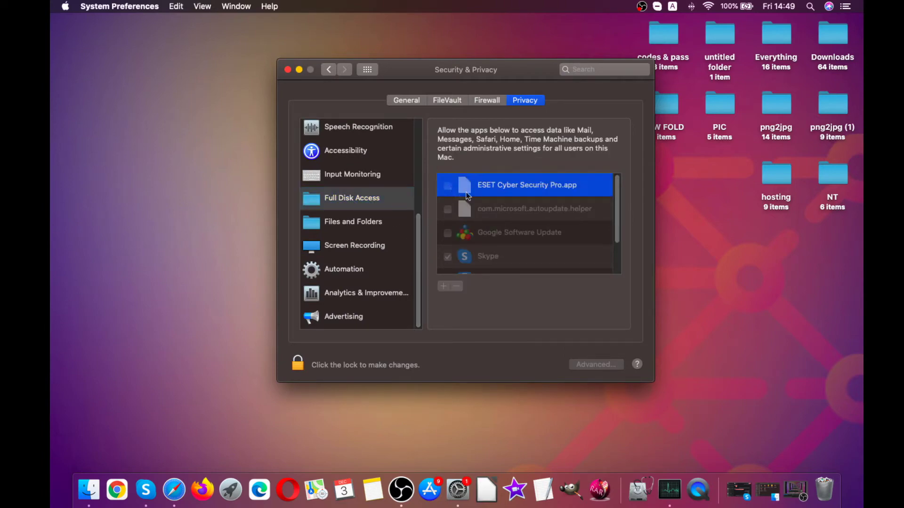
scroll(617, 199, down, 2)
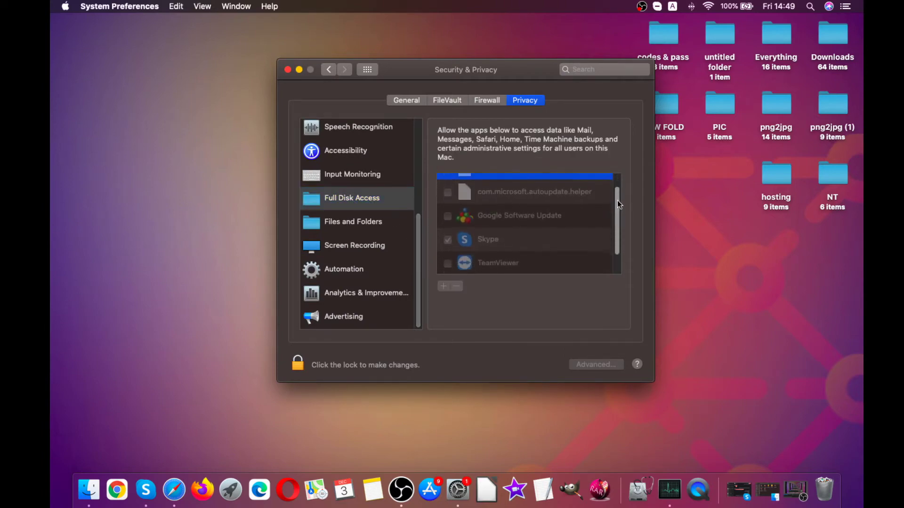
click(544, 193)
drag(620, 207, 558, 194)
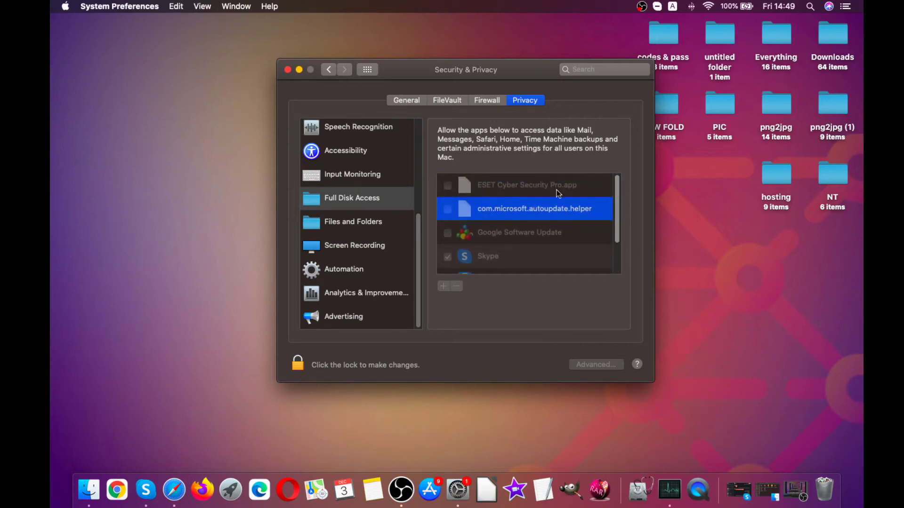
click(516, 185)
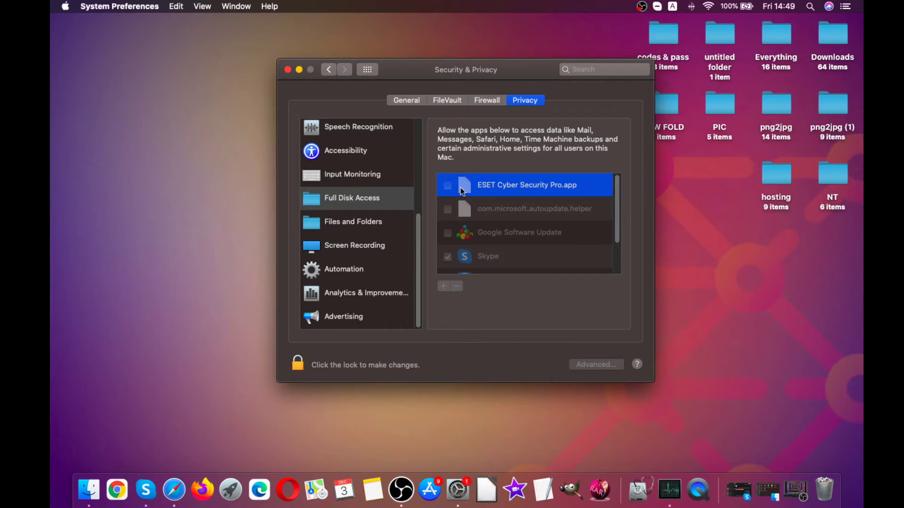
click(471, 207)
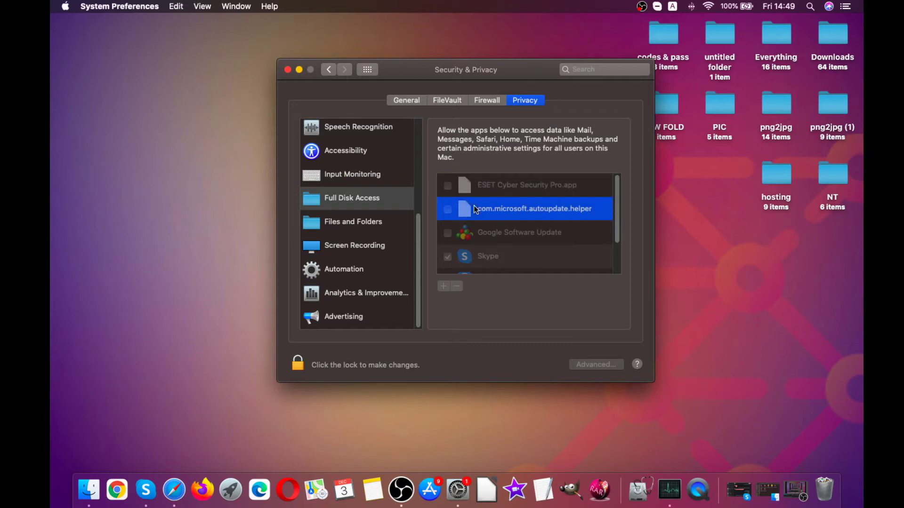
drag(617, 197, 618, 221)
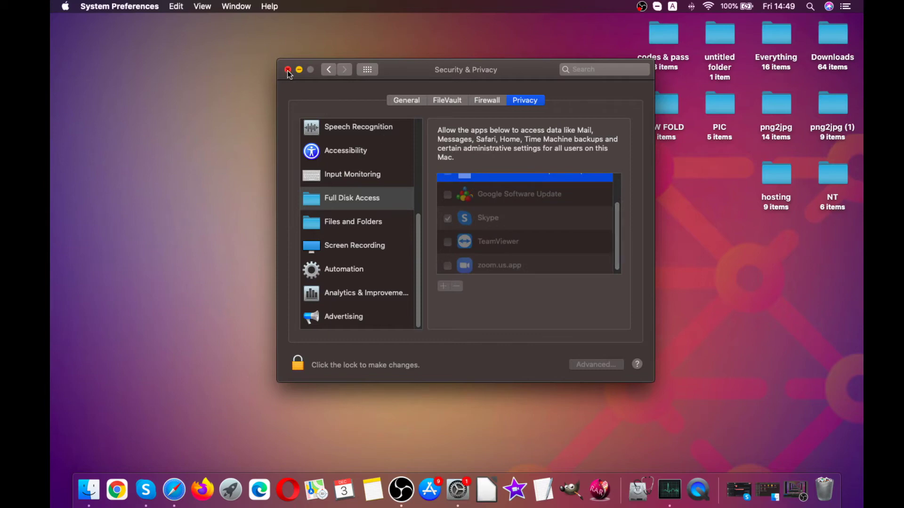
click(329, 70)
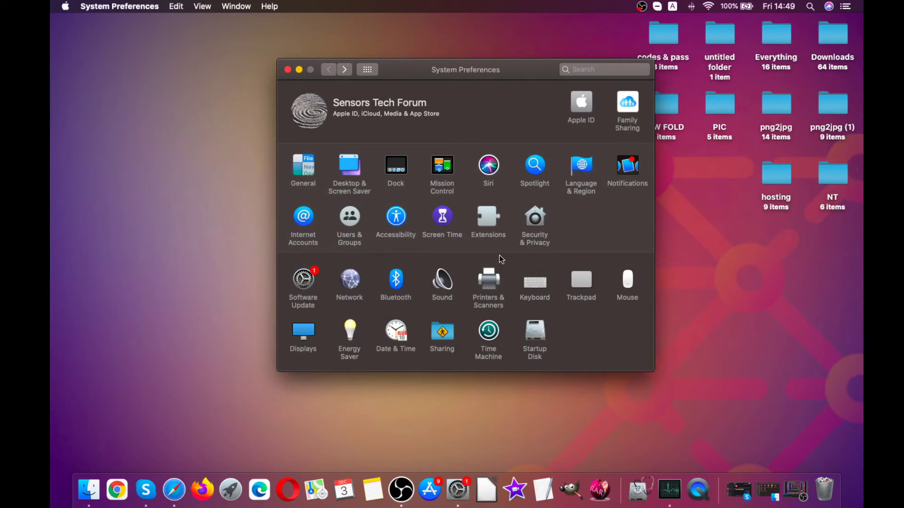
In Notifications, disable Allow Notifications for Firefox, Google Chrome and Parallels Desktop, then close System Preferences.
click(628, 167)
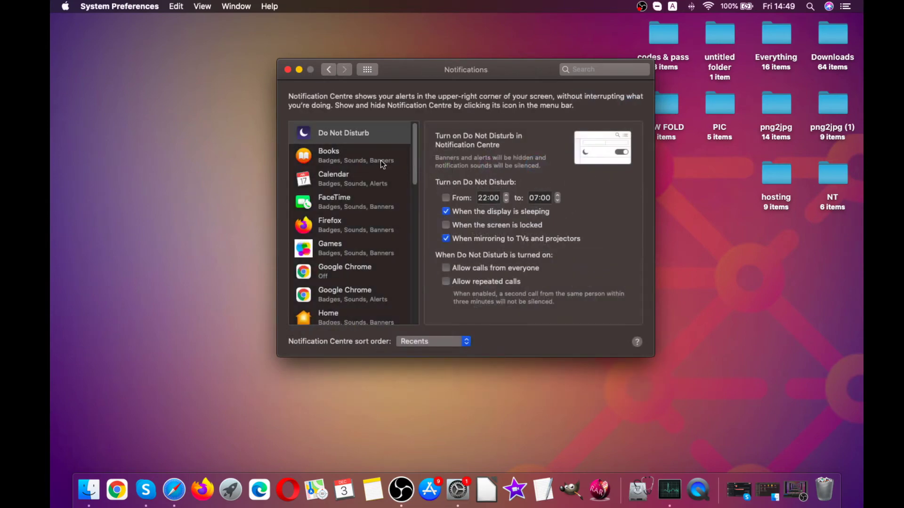
click(340, 226)
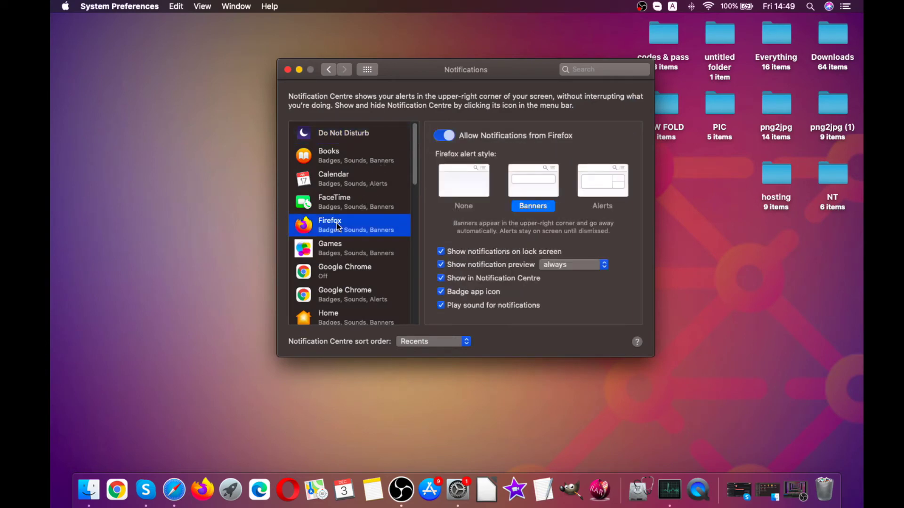
click(443, 136)
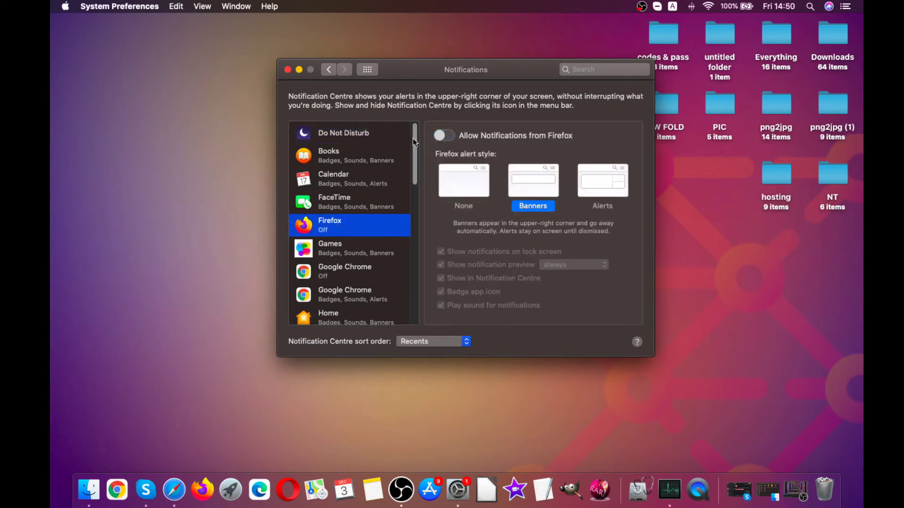
drag(415, 137, 413, 193)
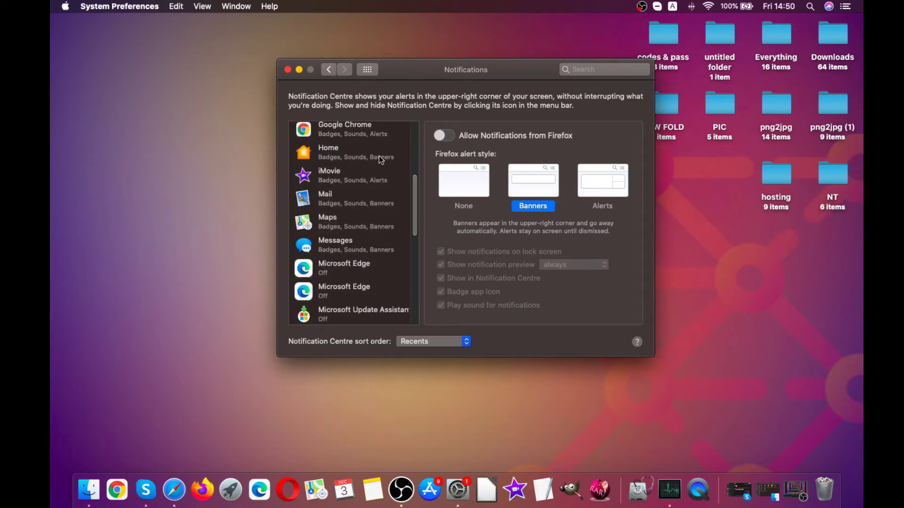
click(385, 136)
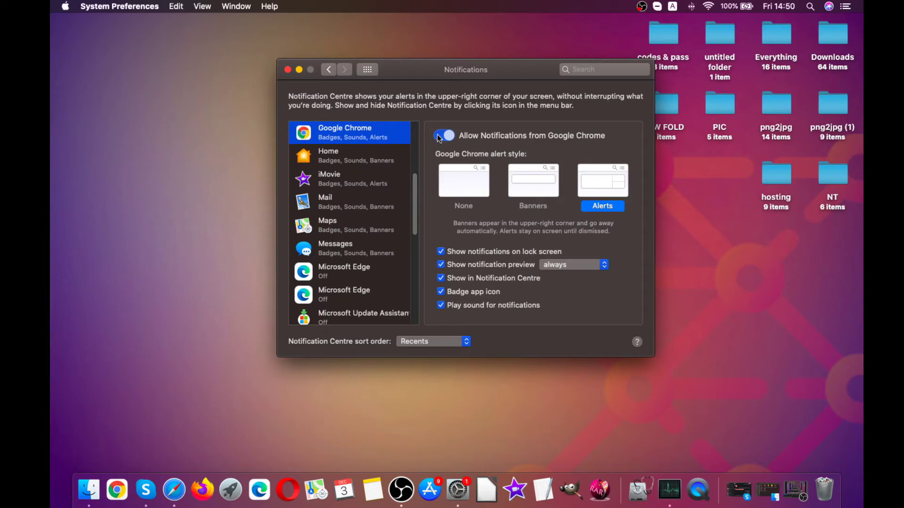
click(443, 135)
drag(417, 194, 417, 240)
click(366, 265)
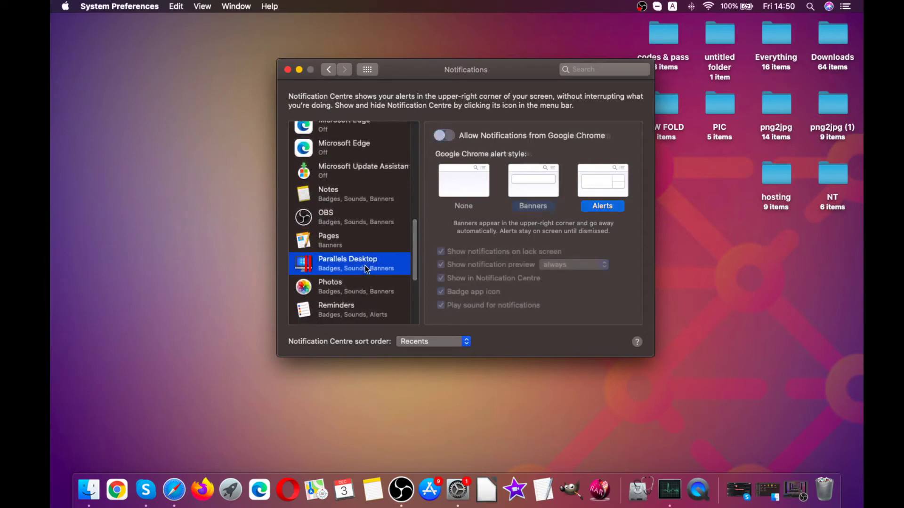
click(441, 141)
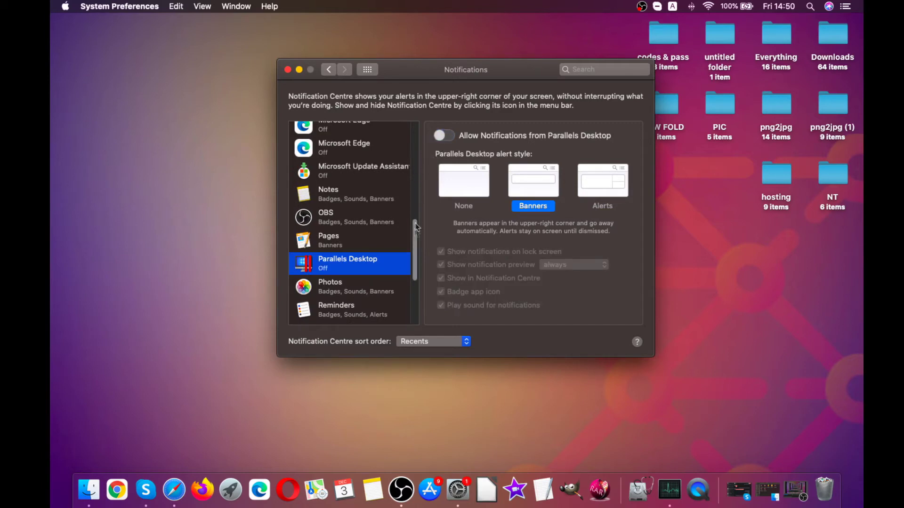
drag(414, 235, 413, 256)
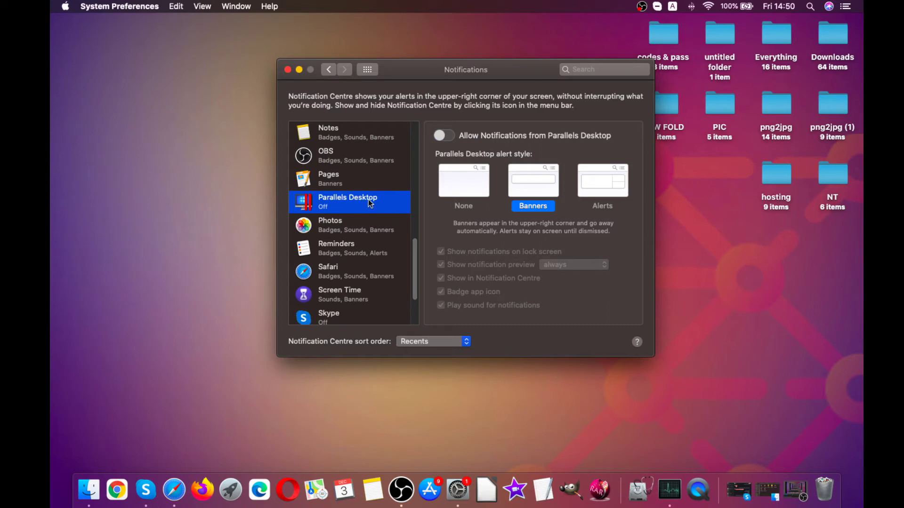
click(287, 69)
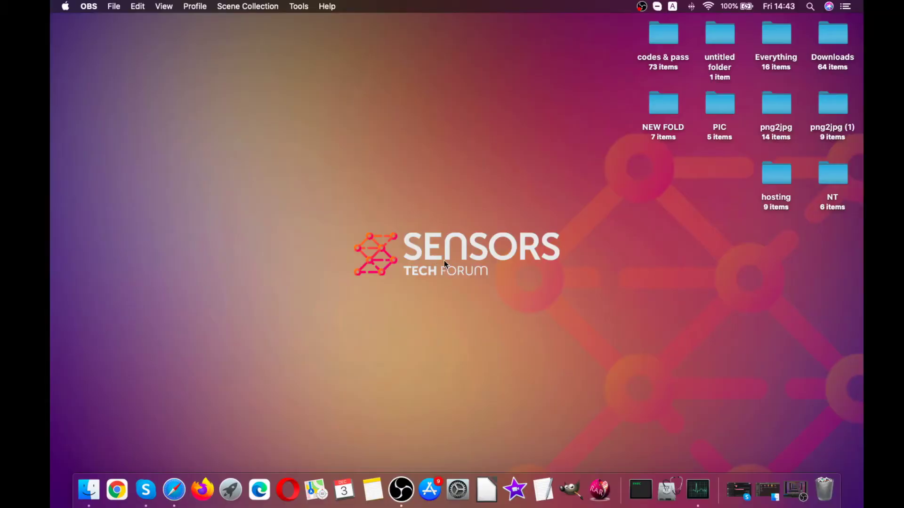
Open the Applications folder in Finder and scroll through its apps.
click(444, 260)
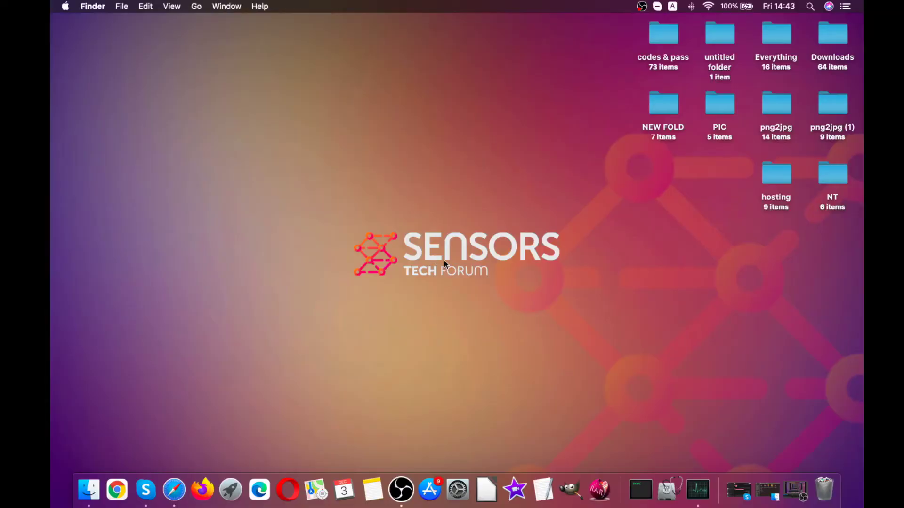
click(195, 7)
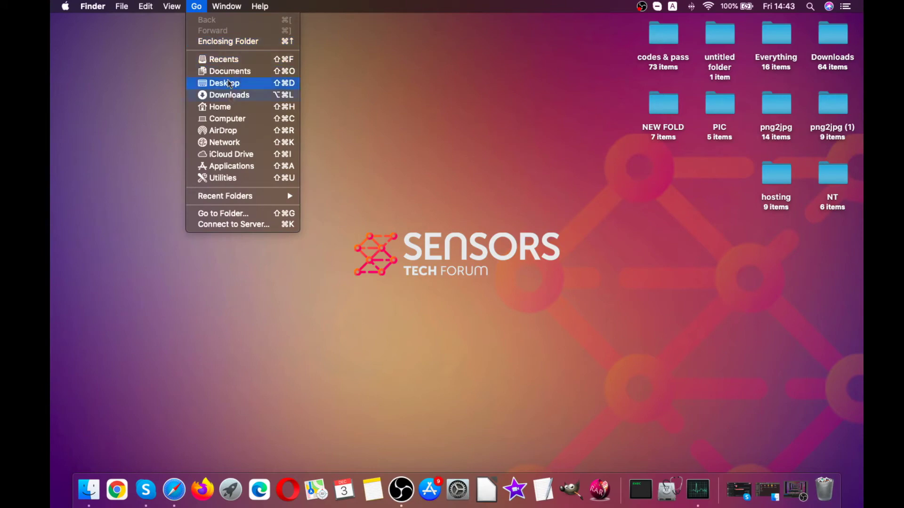
click(228, 166)
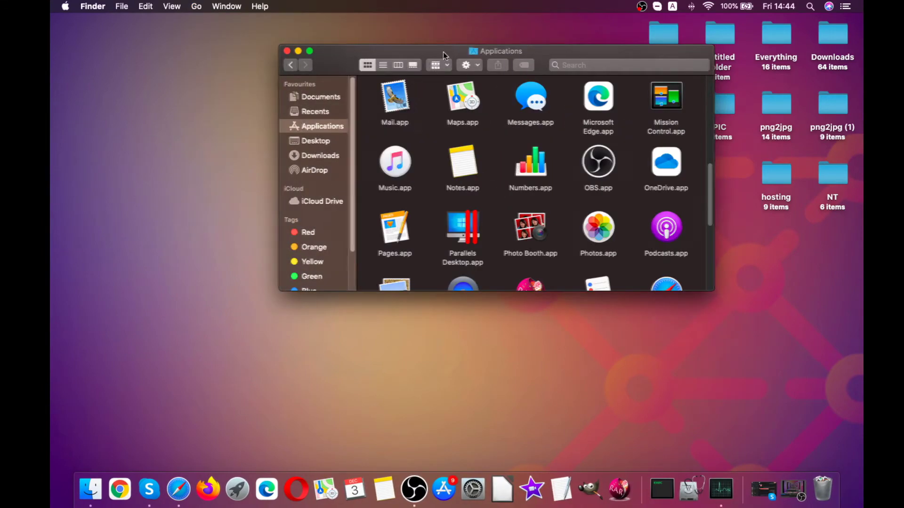
drag(444, 55, 412, 68)
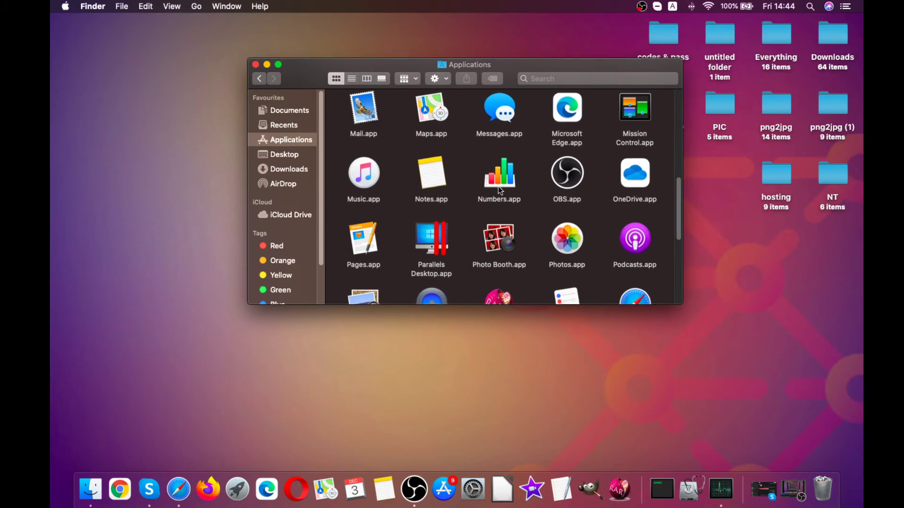
scroll(499, 185, down, 3)
scroll(499, 186, down, 5)
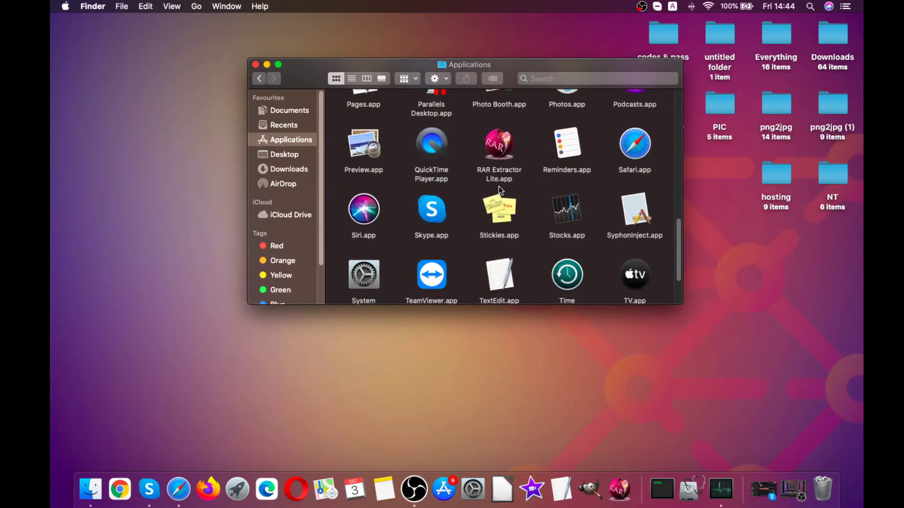
scroll(496, 183, down, 3)
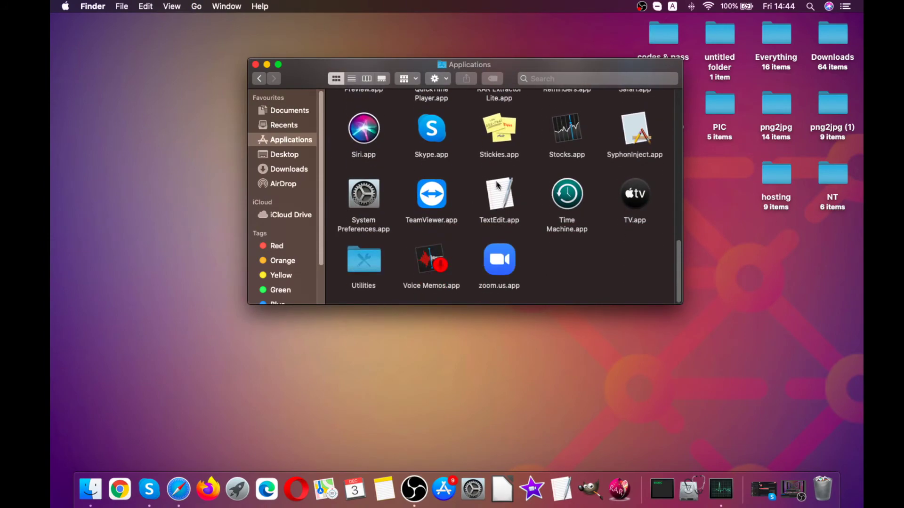
scroll(496, 183, up, 5)
scroll(561, 247, up, 5)
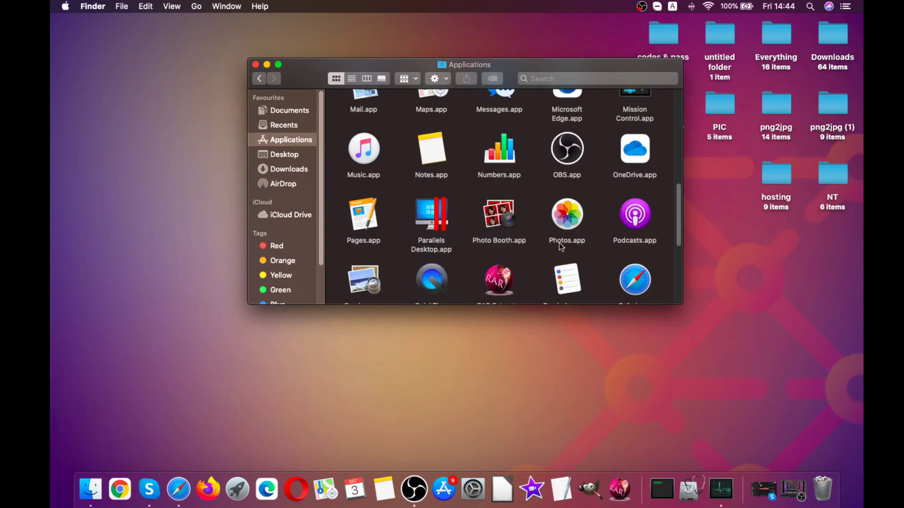
scroll(561, 247, up, 10)
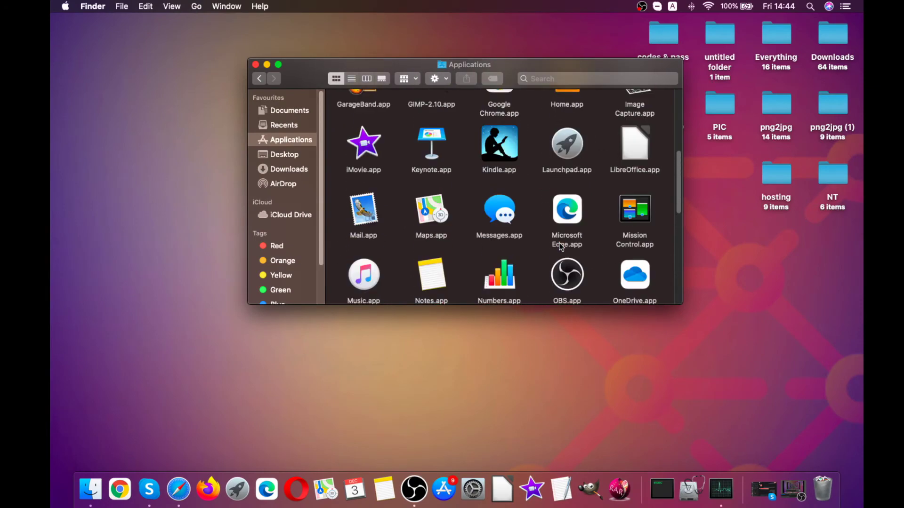
scroll(561, 246, up, 3)
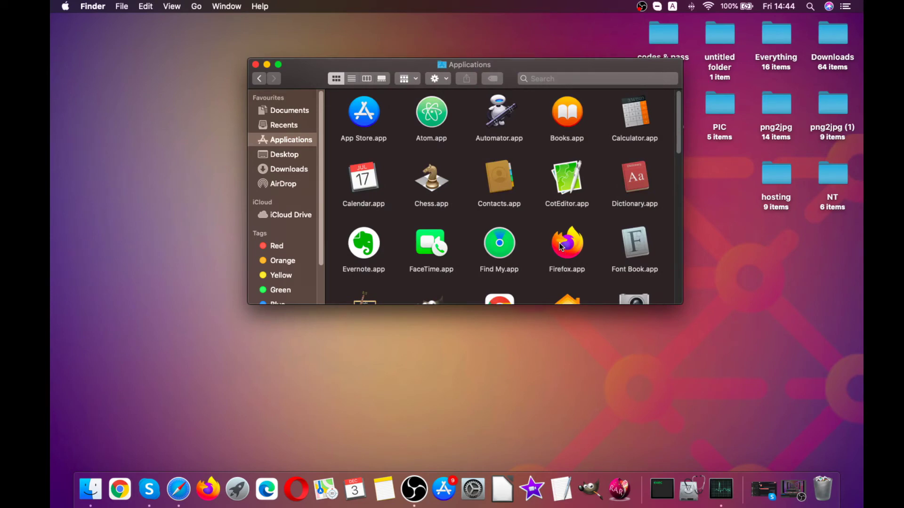
Search 'onedrive', move OneDrive.app to the Bin with the admin password, then show iCloud Drive.
click(586, 80)
text(o)
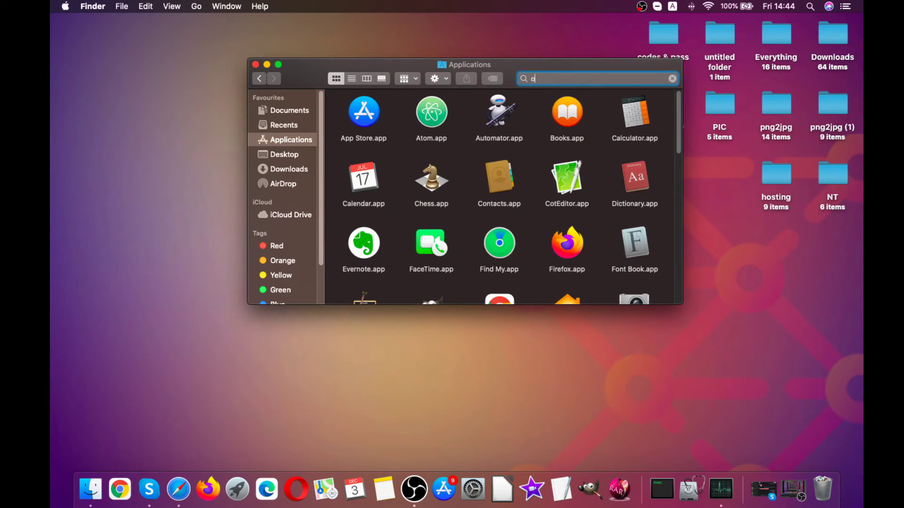
text(nedr)
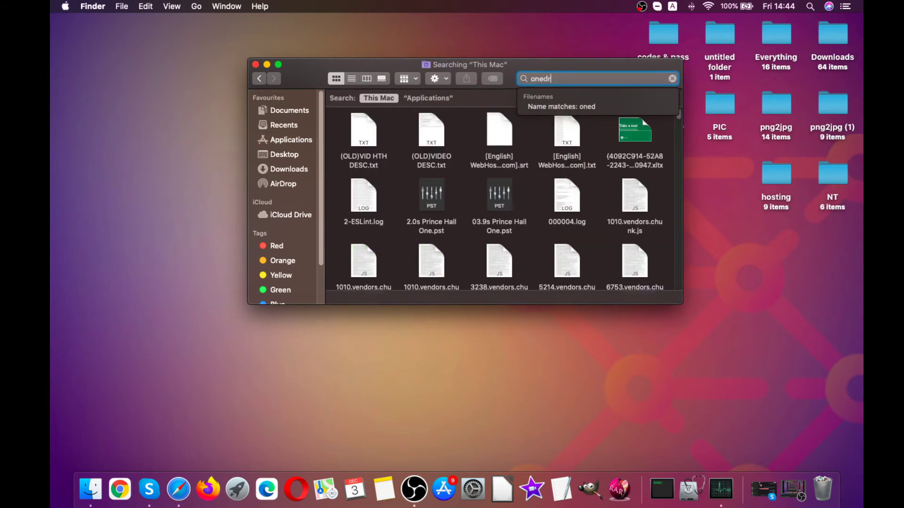
text(ive)
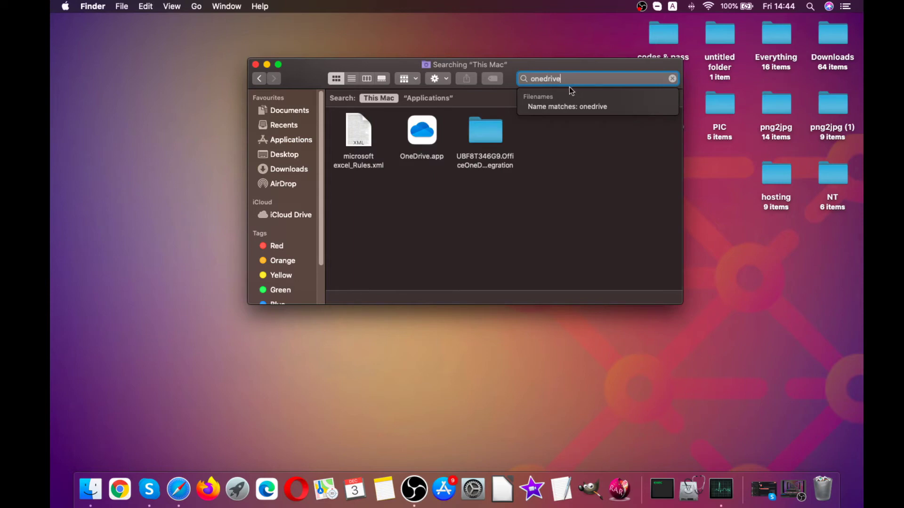
click(420, 136)
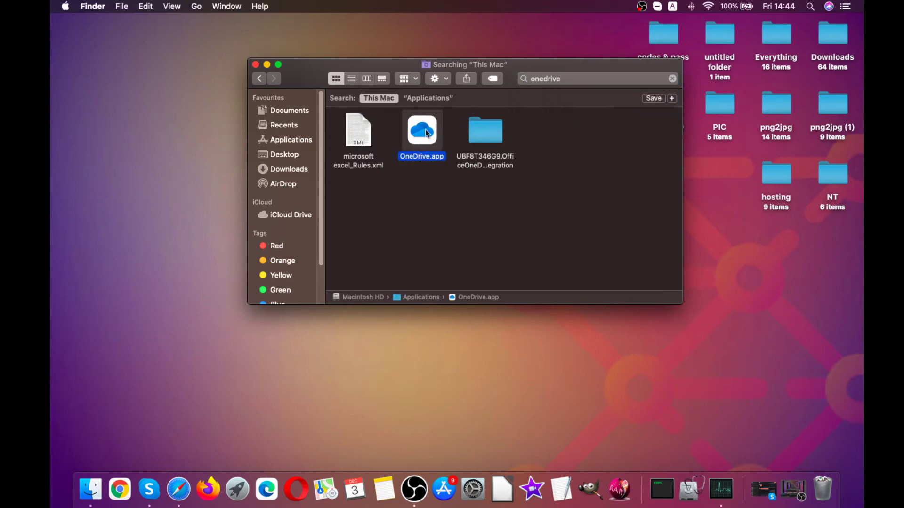
drag(423, 132, 824, 499)
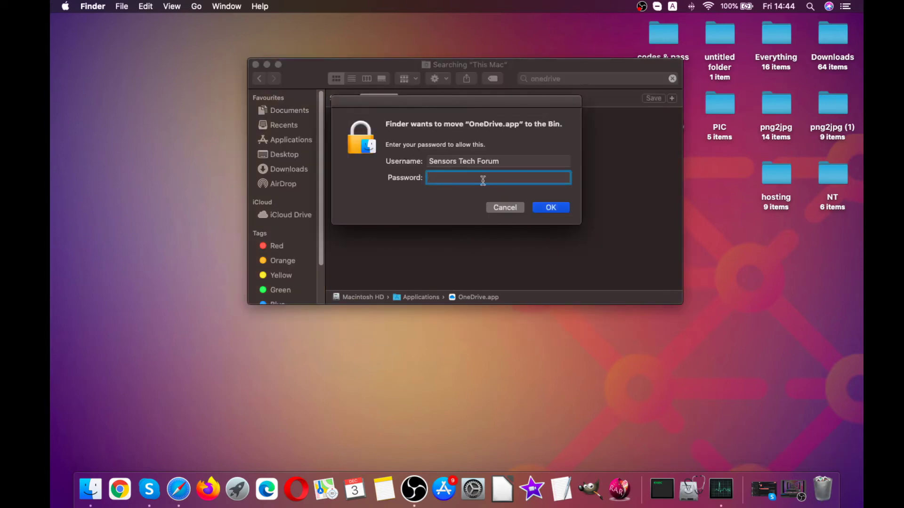
text(•••)
click(547, 208)
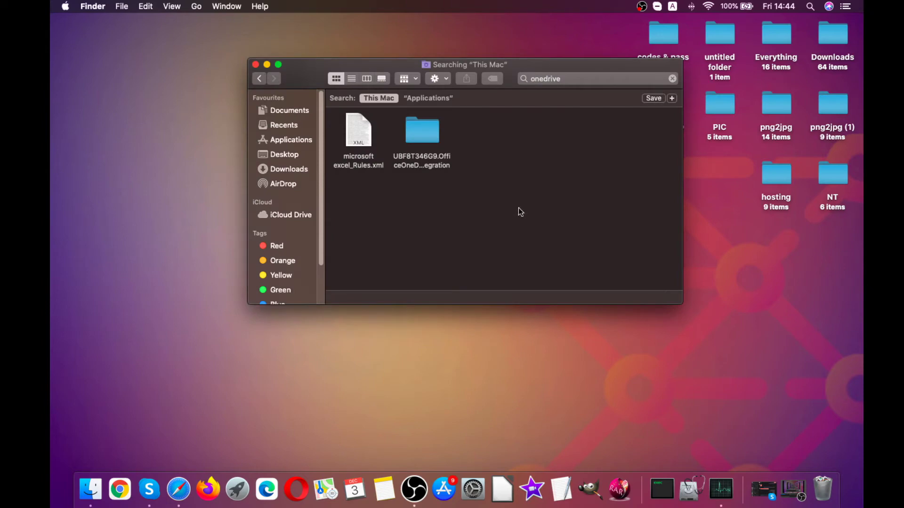
click(267, 217)
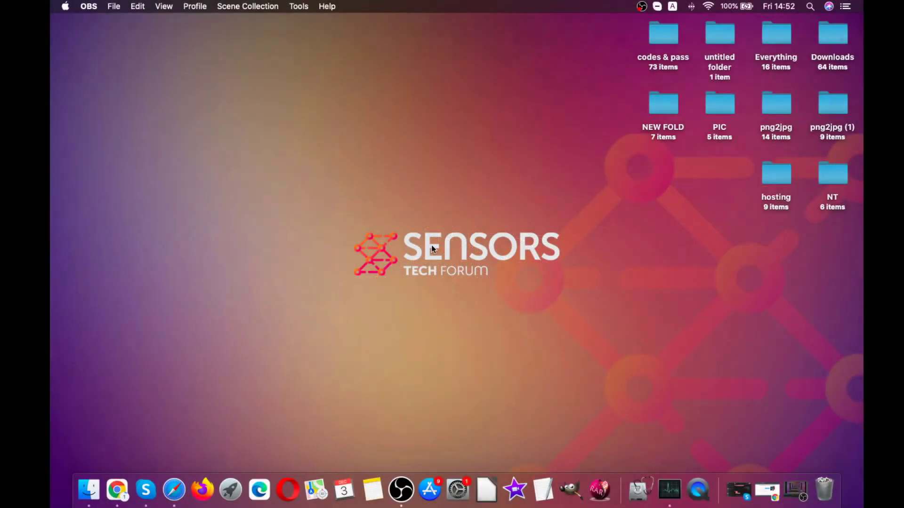
Bring Finder to the front on the empty desktop and open Spotlight search.
click(431, 245)
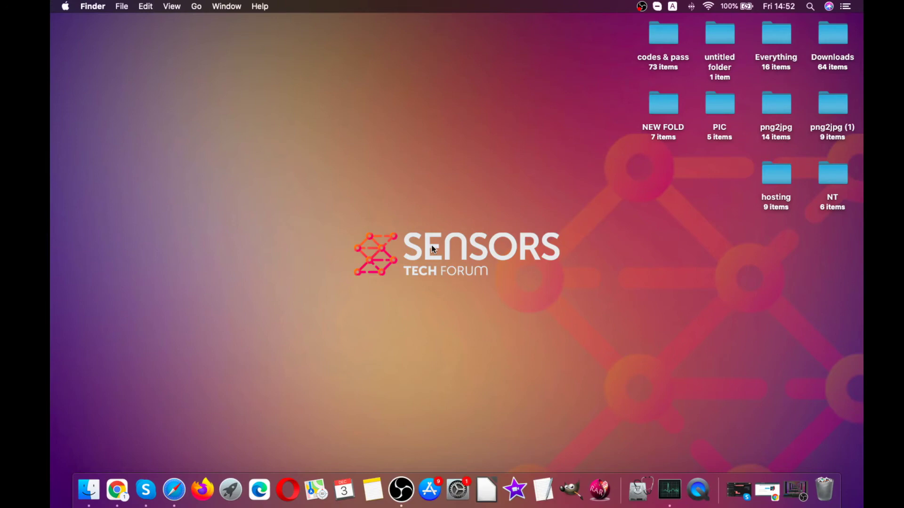
click(810, 7)
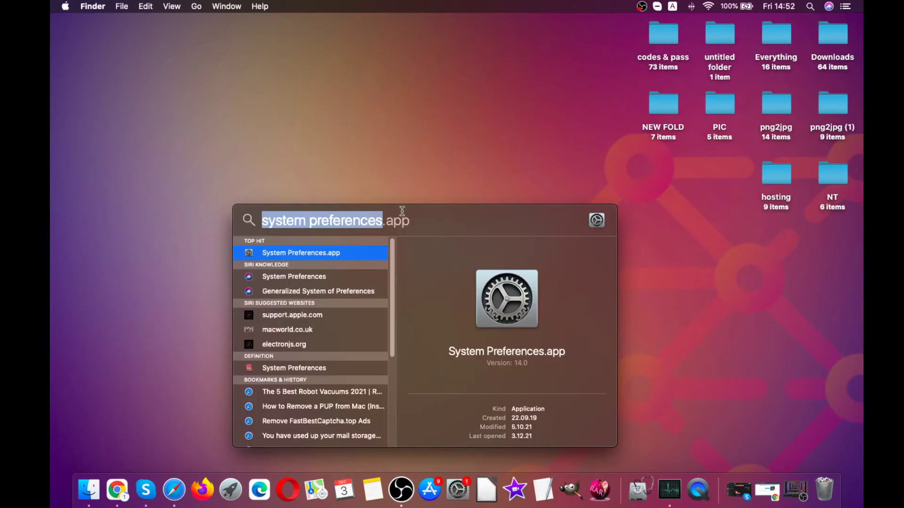
Launch System Preferences, review Software Update's Advanced automatic-update options, then close the window.
key(Return)
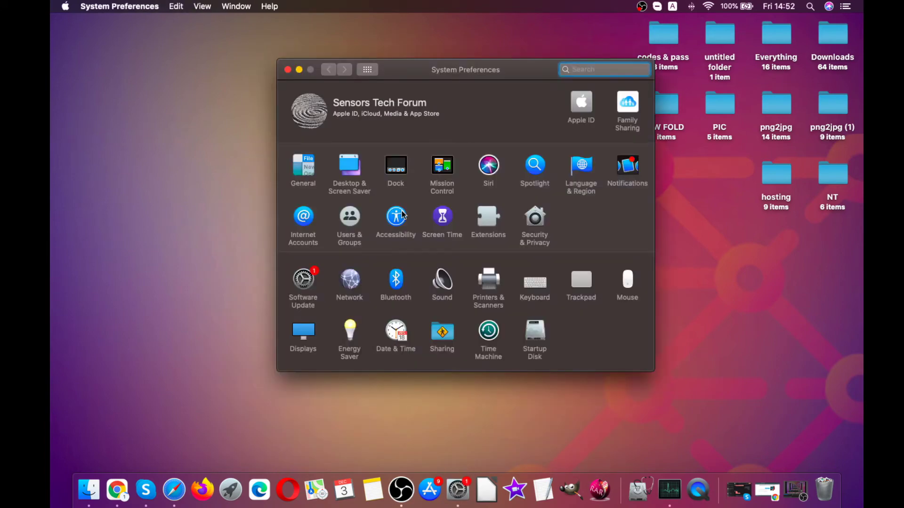
click(308, 281)
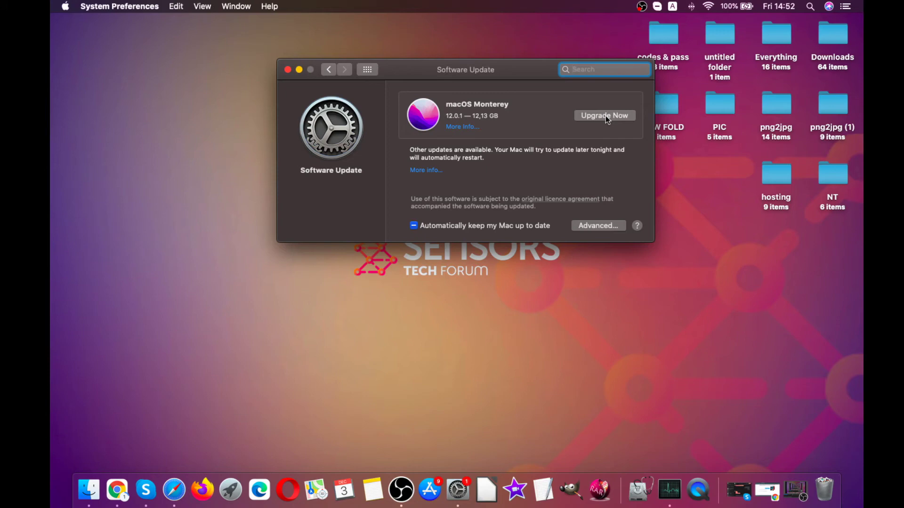
click(598, 226)
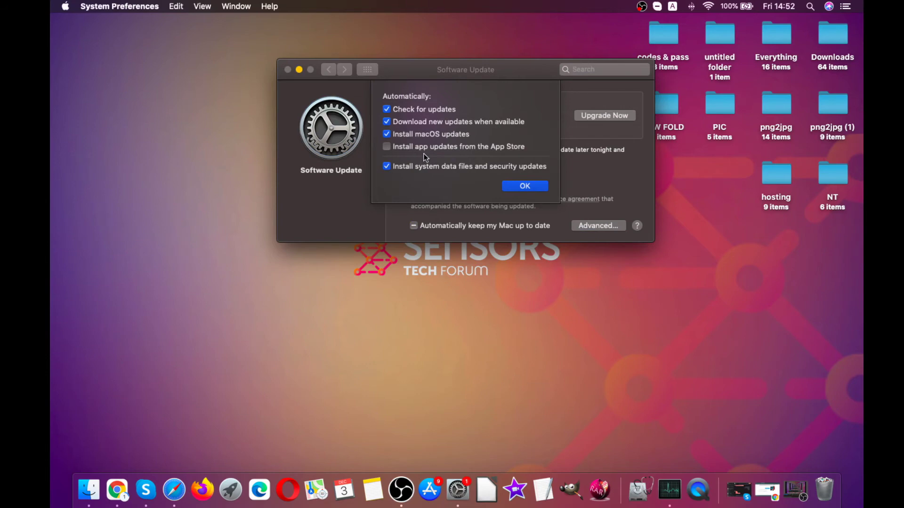
click(515, 187)
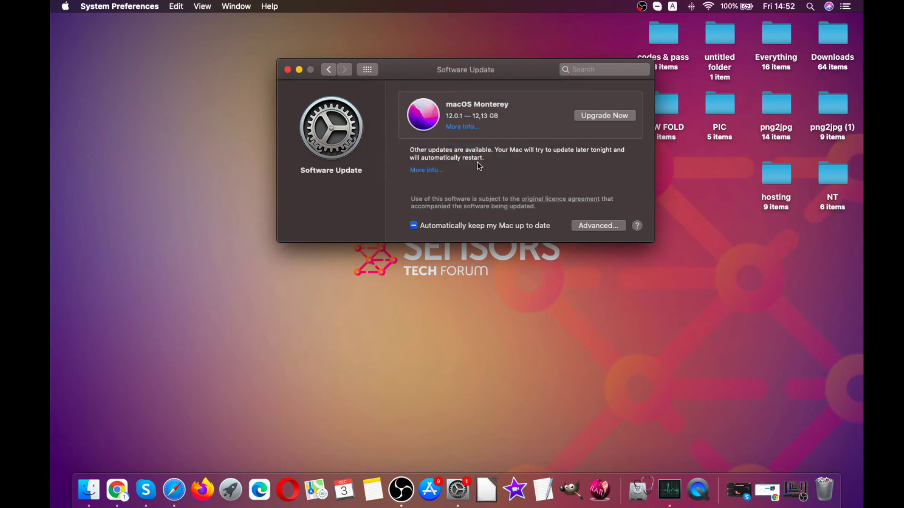
click(288, 70)
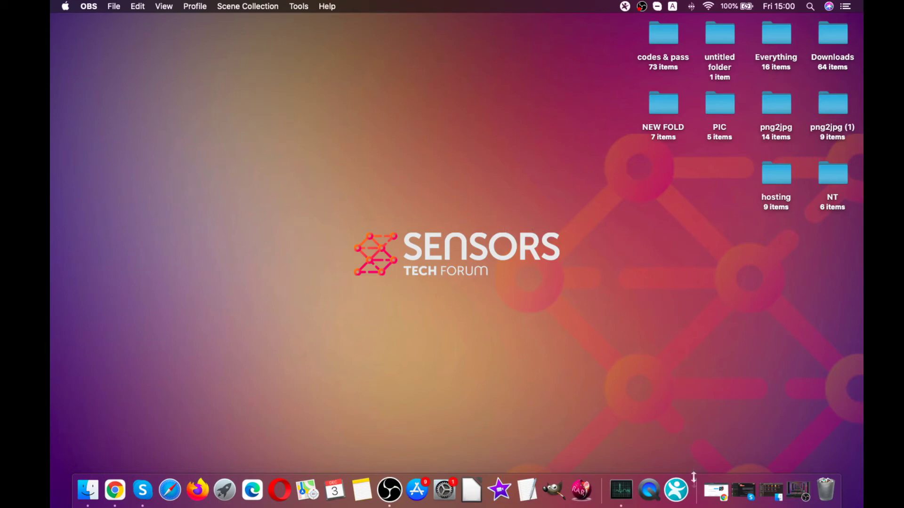
Launch SpyHunter from the Dock and go to Malware/Mac Scan's Custom Scan options.
click(677, 490)
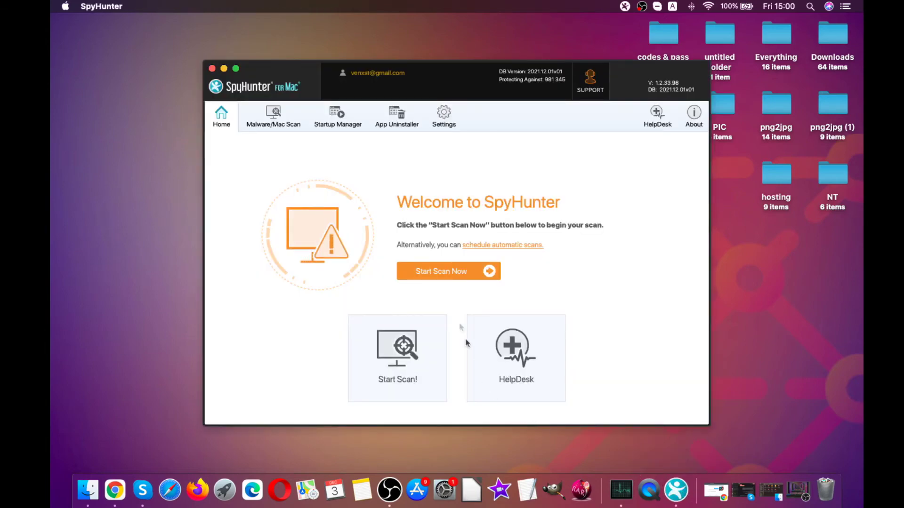
drag(458, 76, 447, 86)
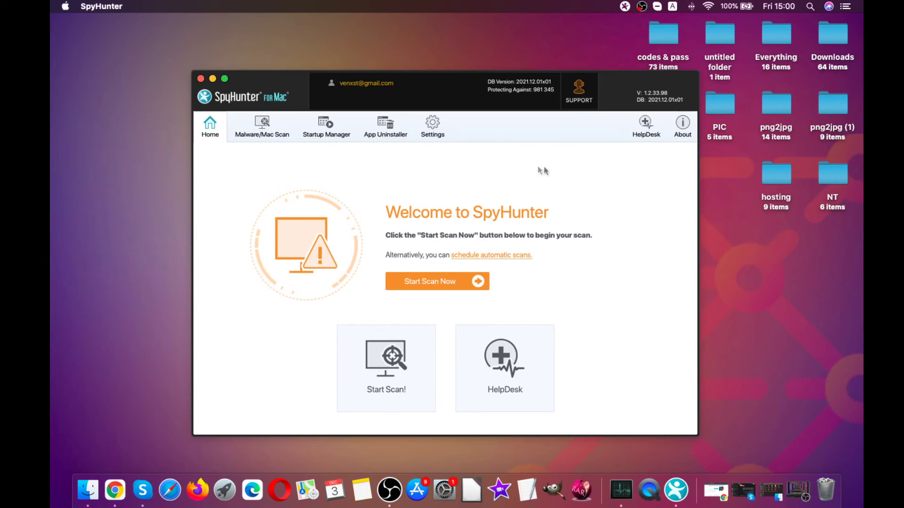
click(258, 125)
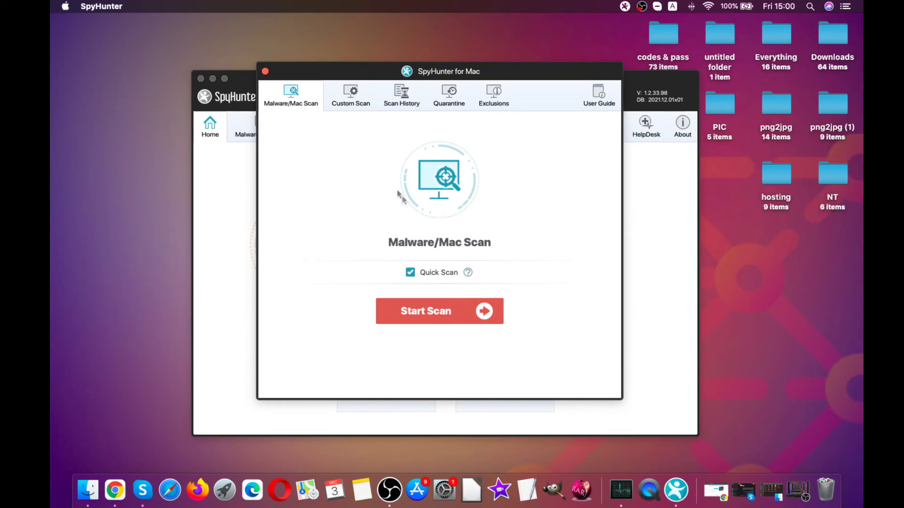
click(343, 100)
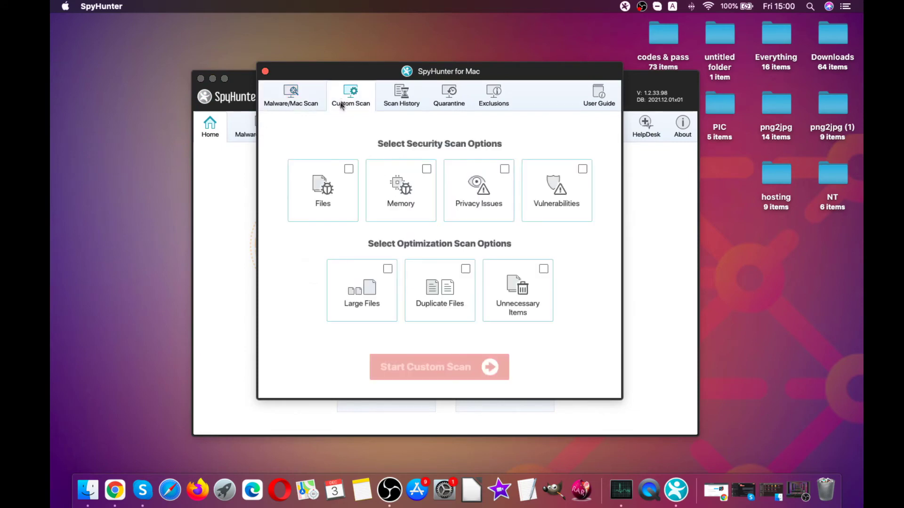
Enable Files, Memory, Privacy Issues, Vulnerabilities, Large Files, Duplicate Files and Unnecessary Items, then start scanning.
click(348, 170)
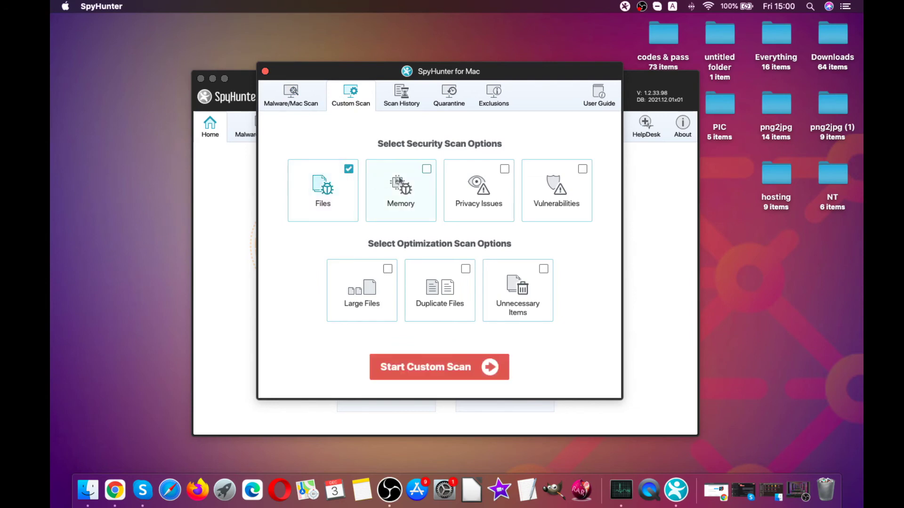
click(424, 171)
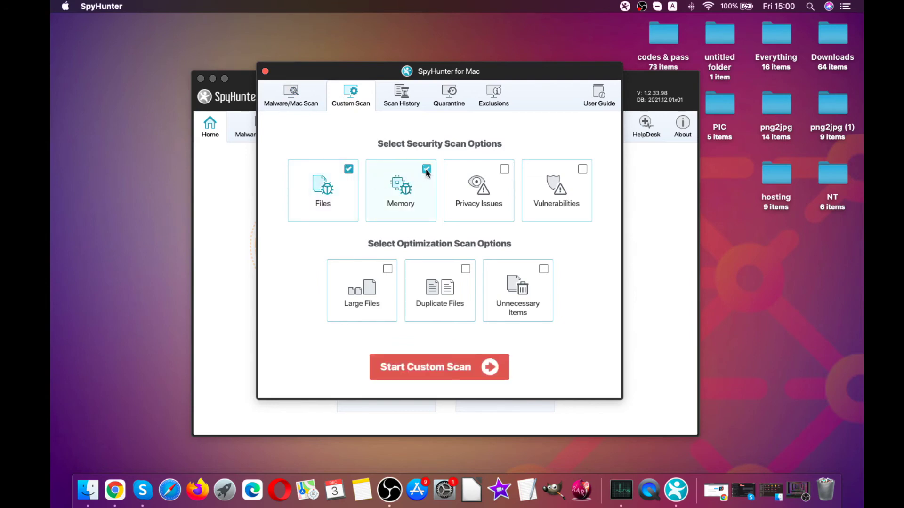
click(505, 170)
click(583, 171)
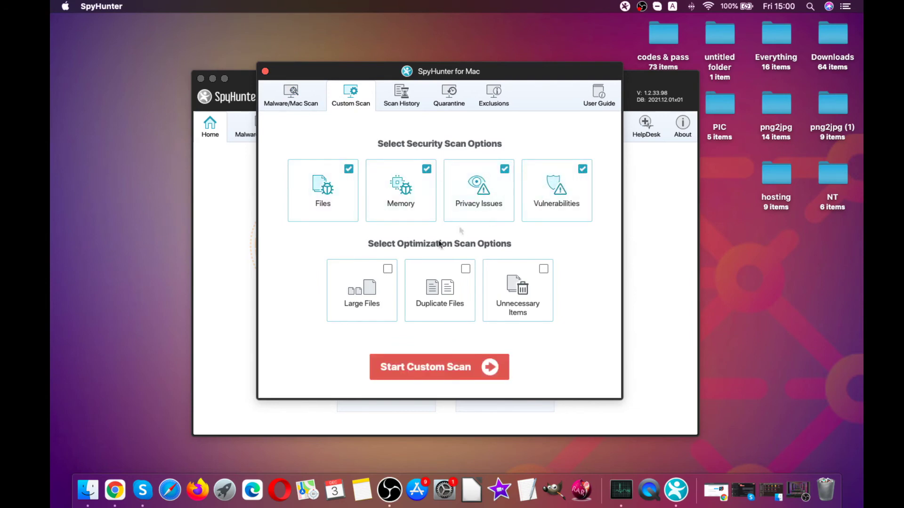
click(388, 270)
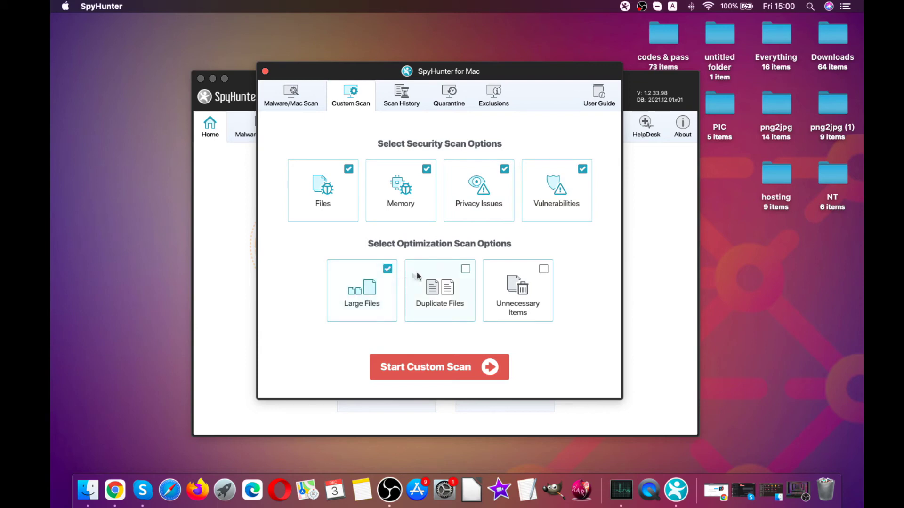
click(464, 270)
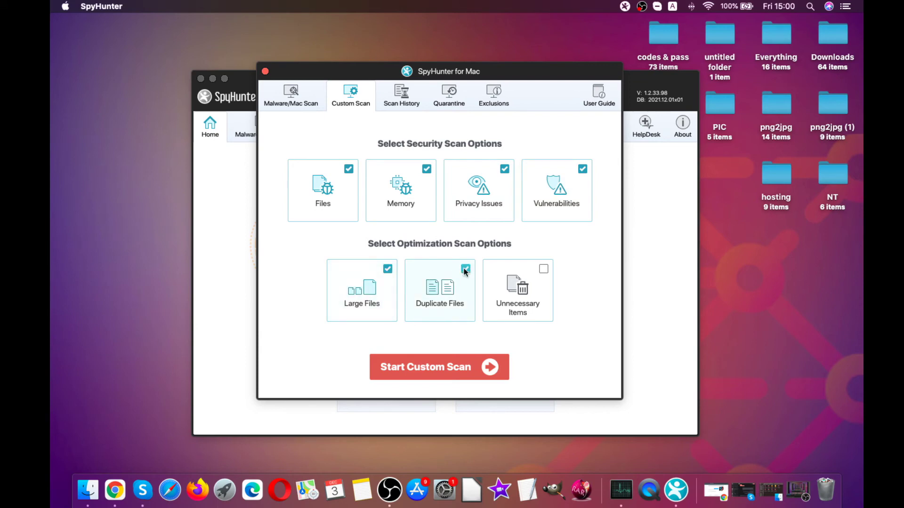
click(543, 269)
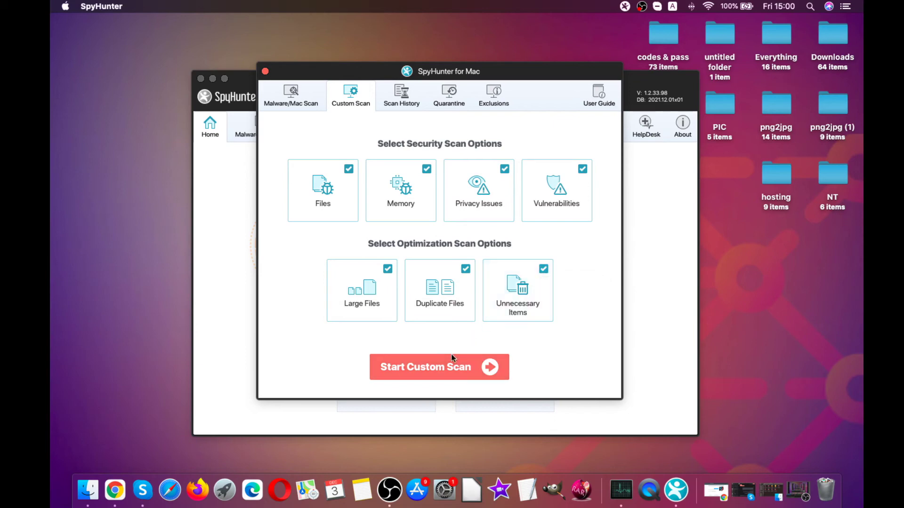
click(447, 366)
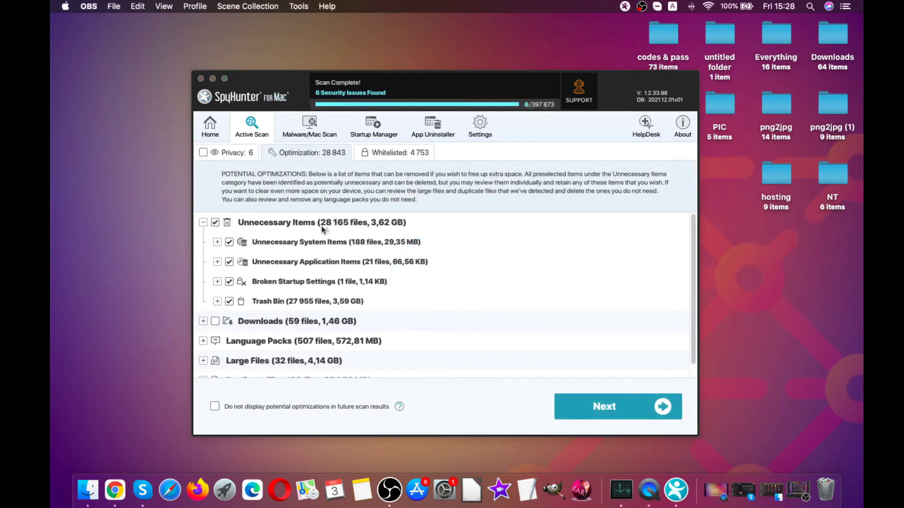
Expand and review the Duplicate Files results, then collapse them again.
scroll(315, 290, down, 1)
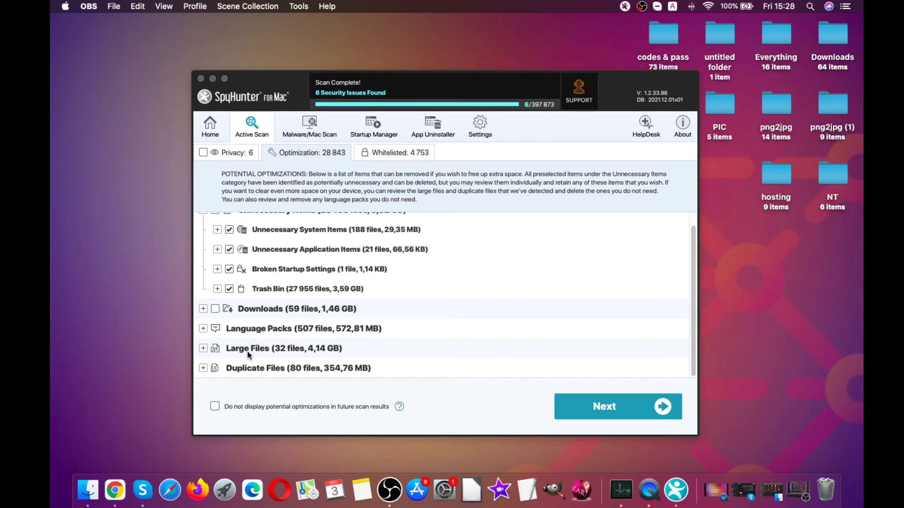
click(203, 368)
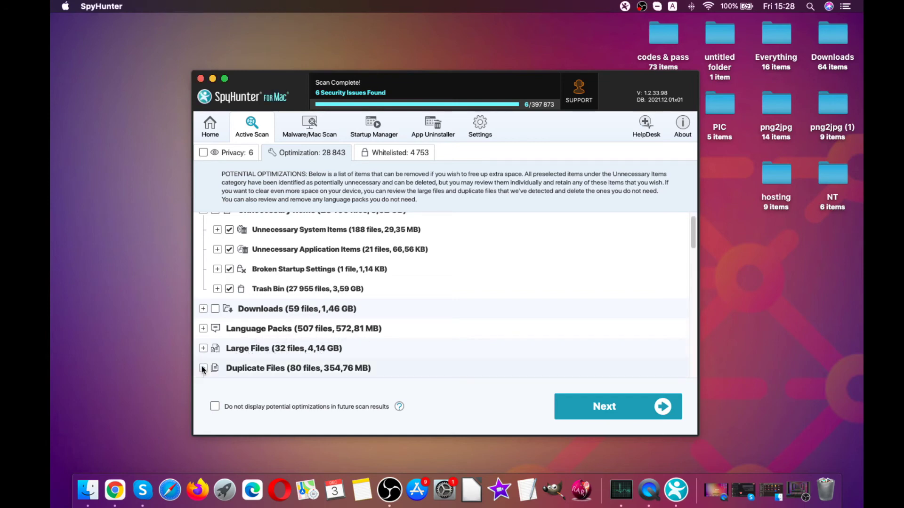
scroll(283, 369, down, 5)
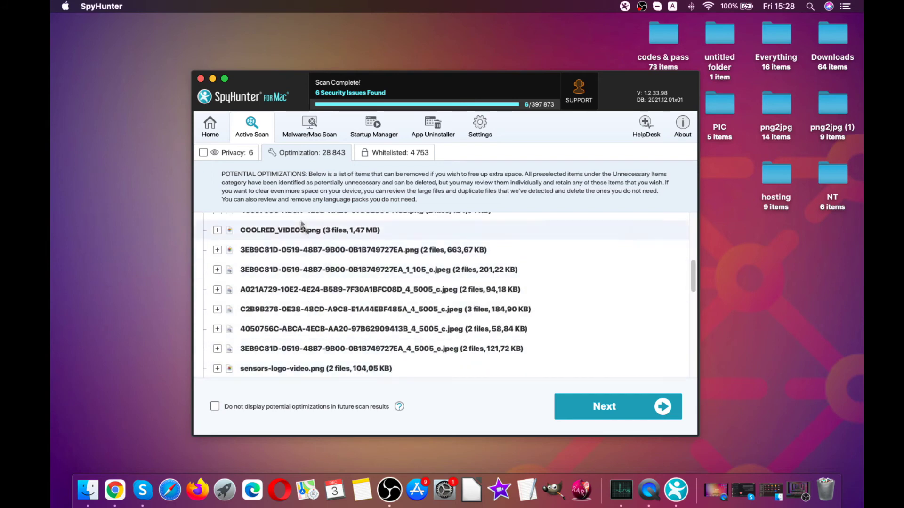
scroll(283, 282, up, 5)
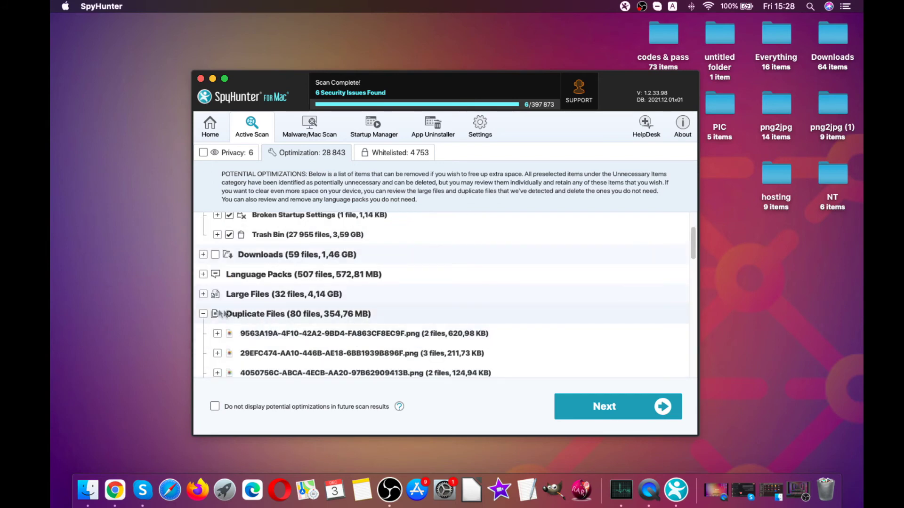
click(203, 314)
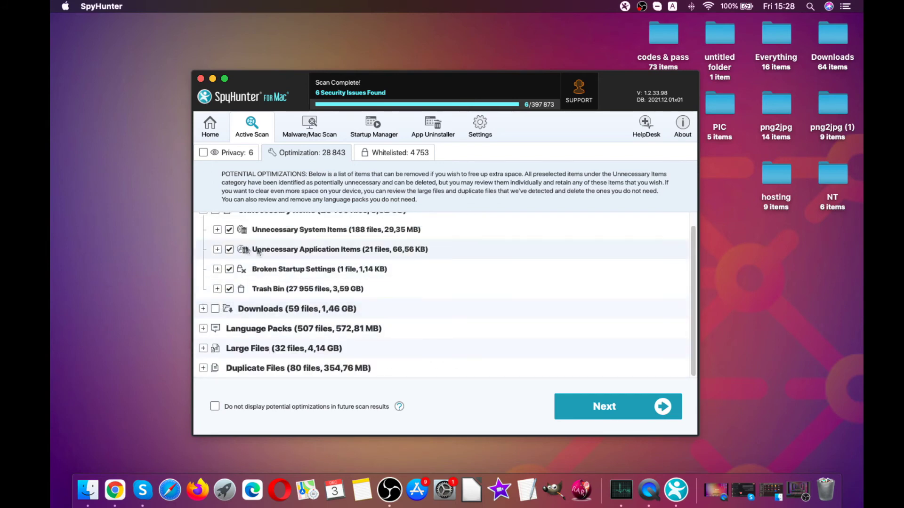
scroll(295, 269, up, 1)
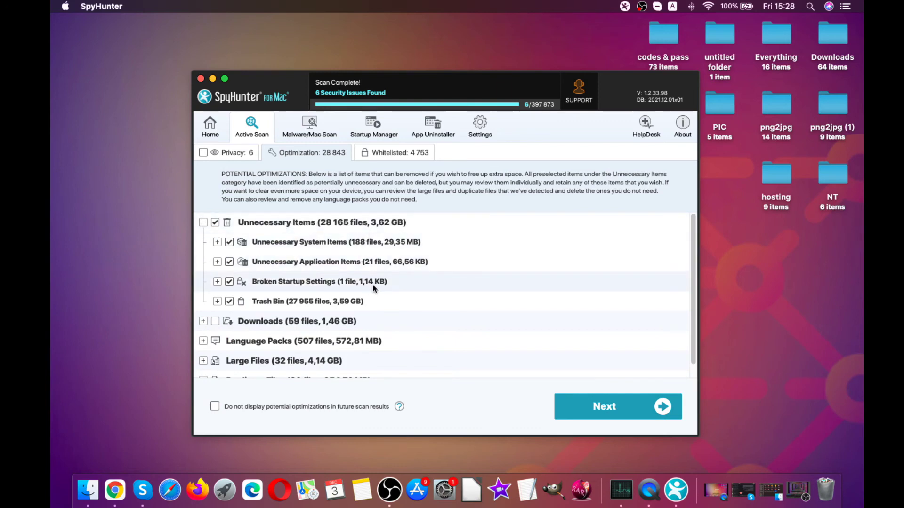
Select all 6 Privacy cookie findings for removal and return to the Optimization results.
click(227, 151)
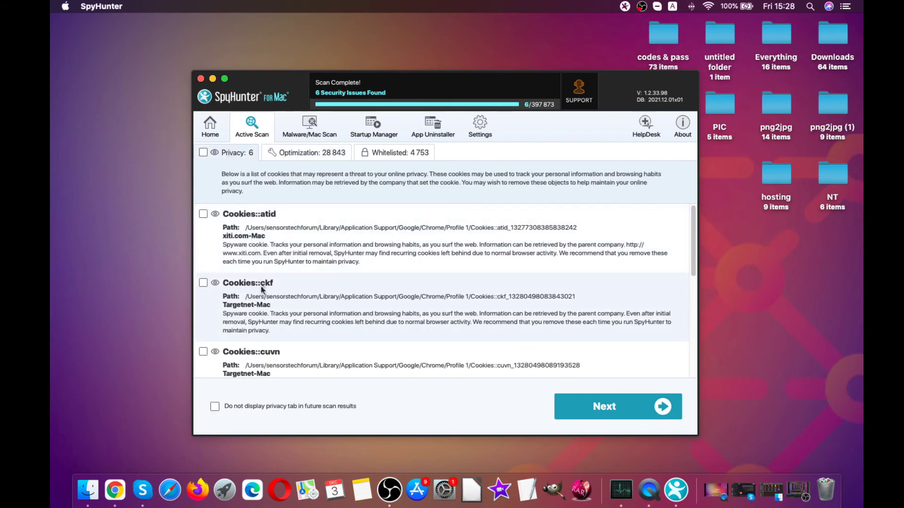
scroll(263, 290, down, 4)
scroll(263, 290, up, 4)
click(204, 153)
click(318, 153)
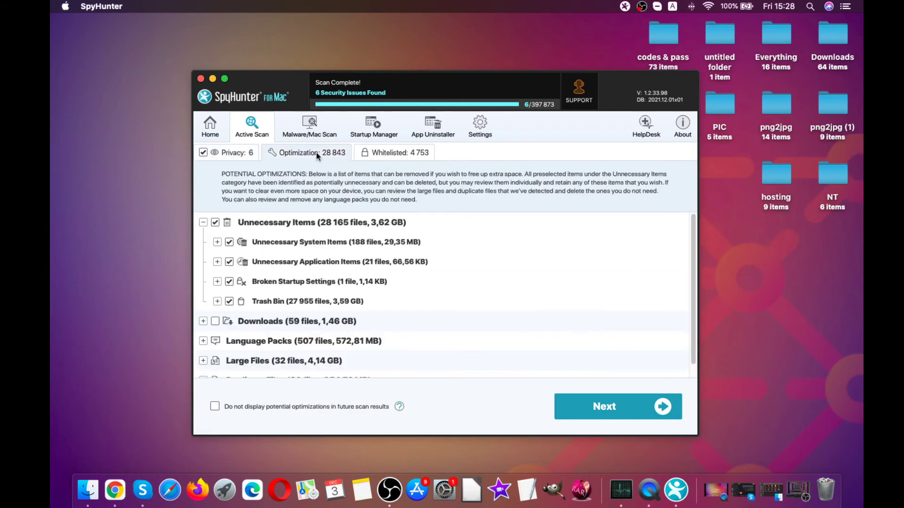
Remediate the 6 privacy issues and 28 165 optimizations, closing browsers, then close SpyHunter.
click(618, 410)
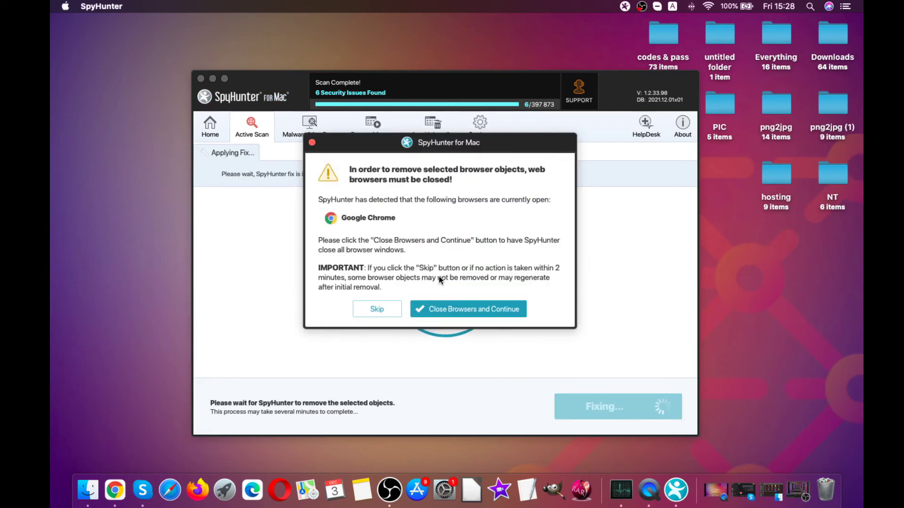
click(445, 308)
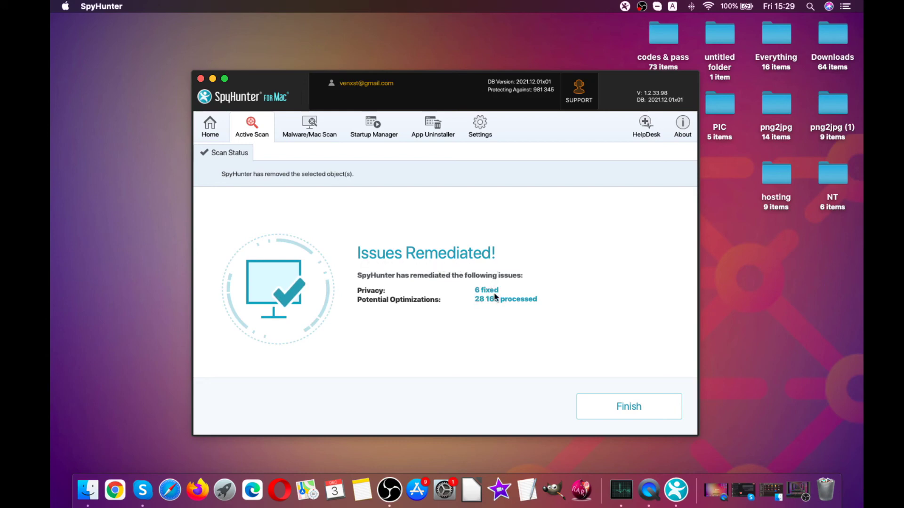
click(628, 404)
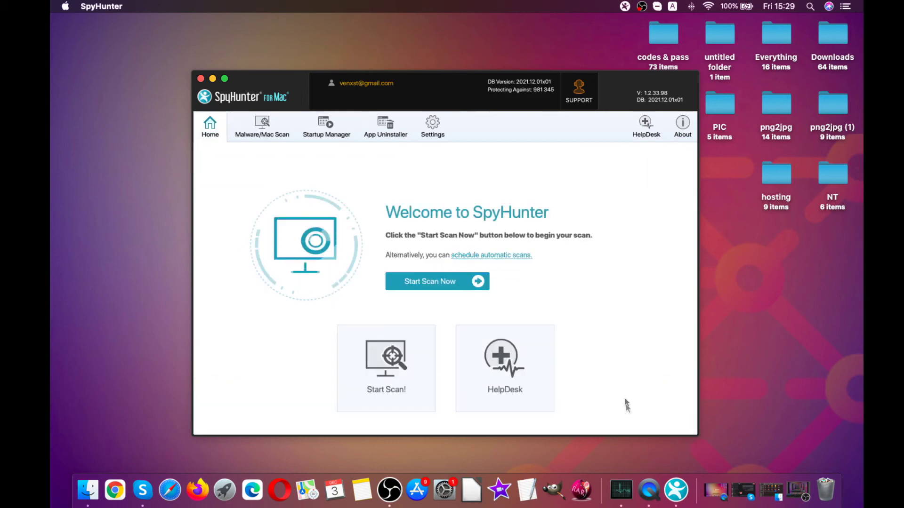
click(211, 79)
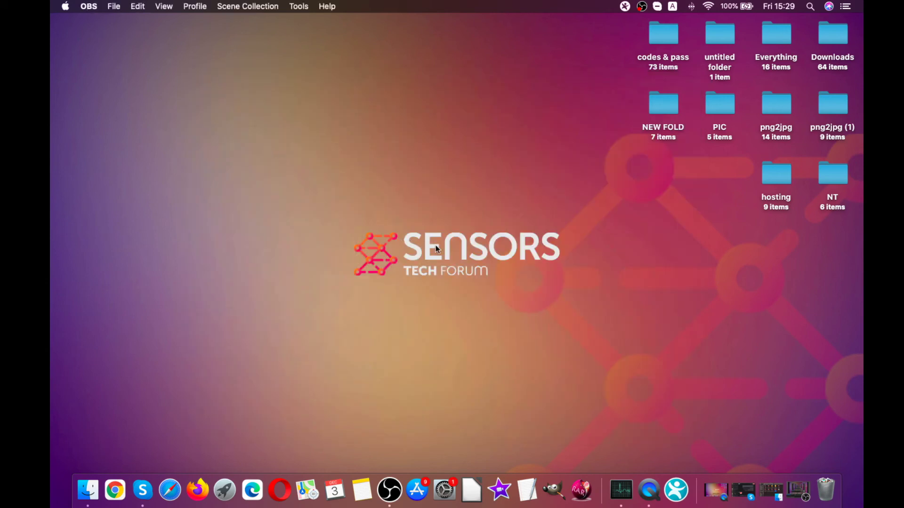